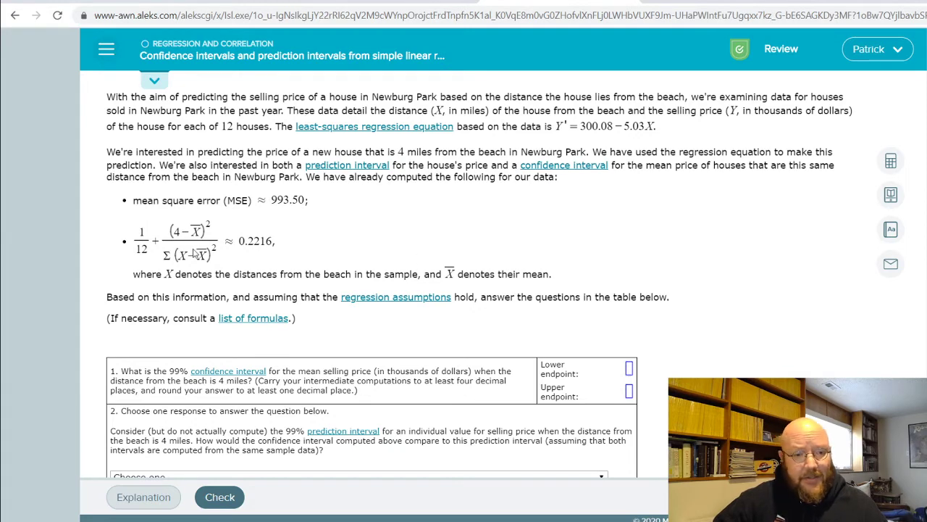
- Read the house-price regression question and its worked explanation of confidence and prediction intervals, including the answer table
scroll(370, 268, "down", 2)
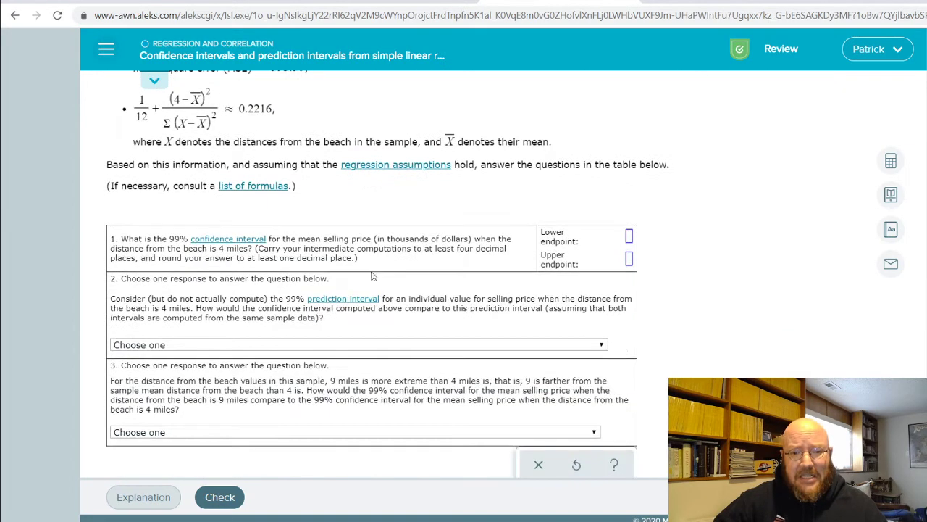
scroll(370, 268, "up", 2)
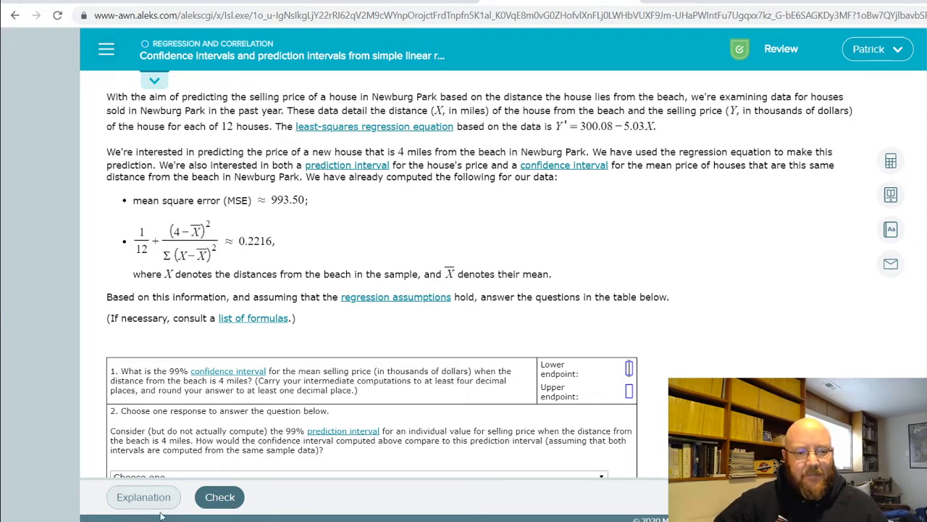
left_click(144, 497)
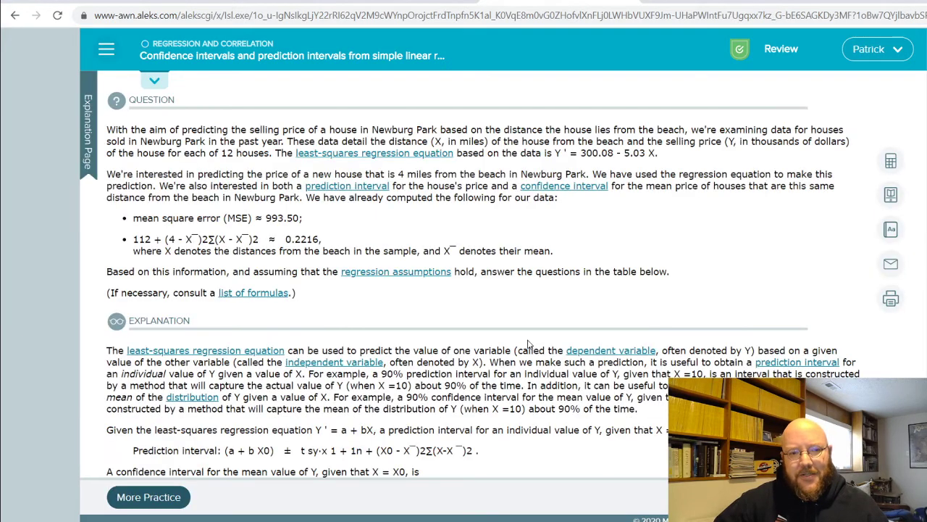
scroll(530, 344, "down", 2)
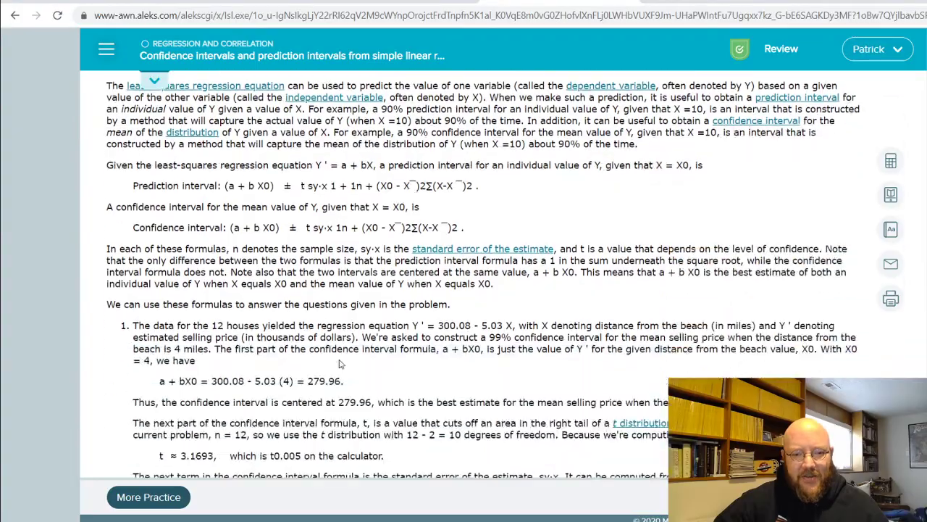
scroll(348, 363, "down", 2)
scroll(353, 362, "down", 12)
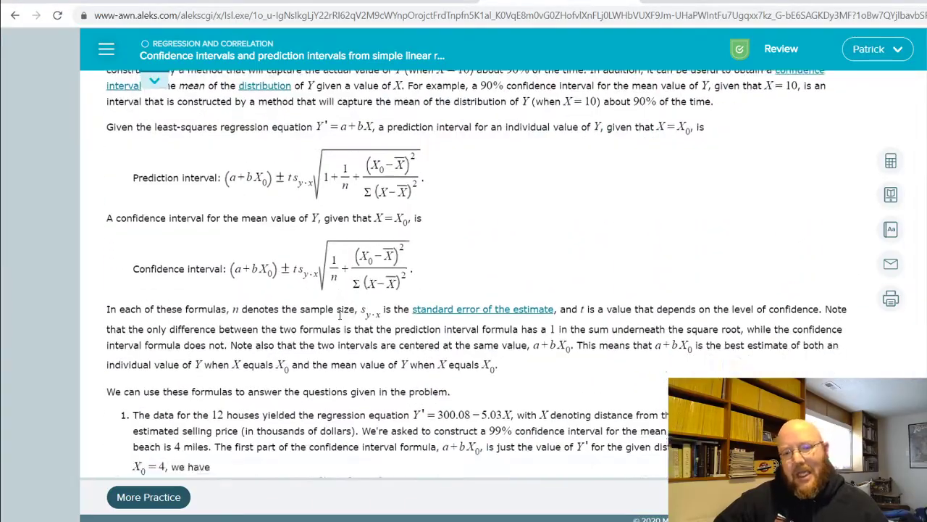
scroll(386, 357, "down", 7)
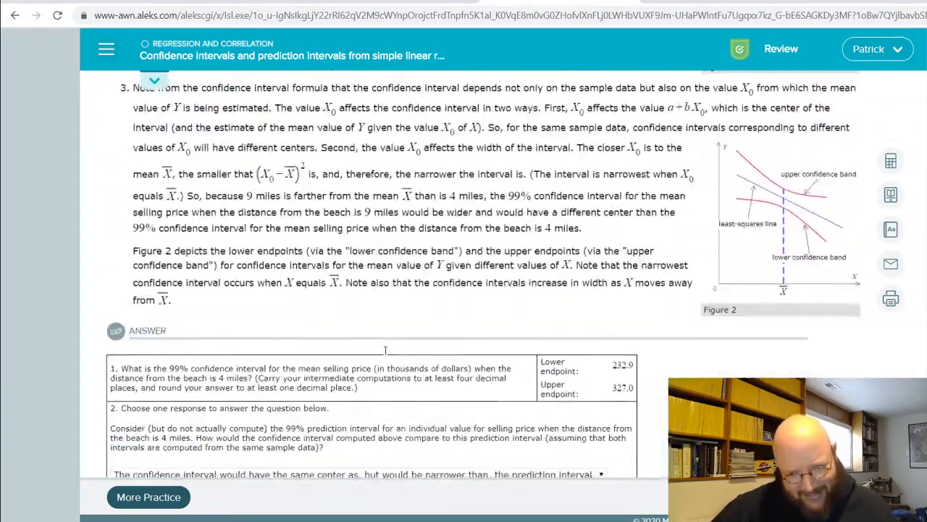
scroll(386, 357, "up", 3)
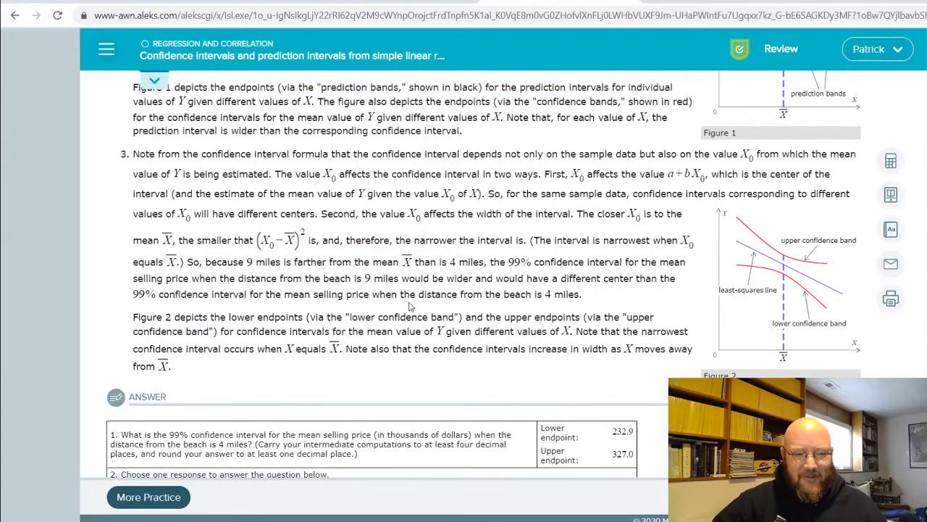
scroll(317, 418, "up", 3)
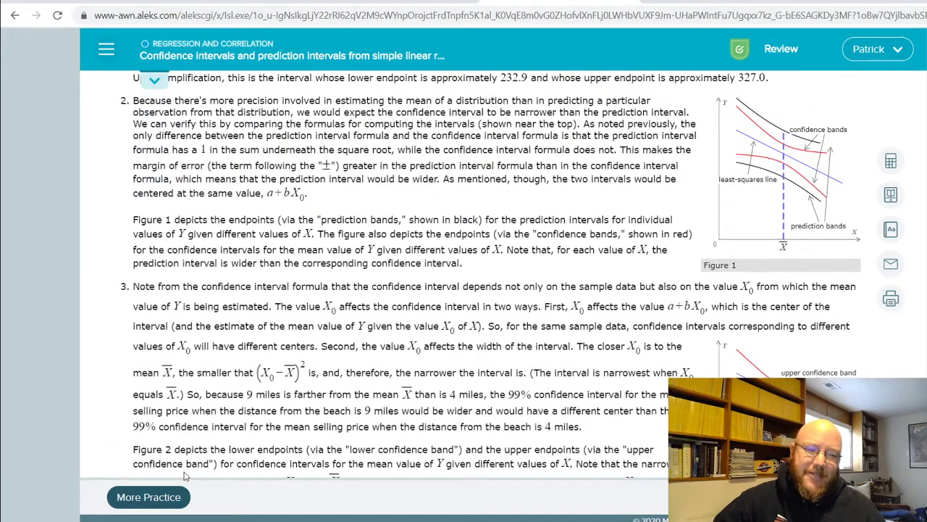
- Start another practice problem and open the calculator, placing it beside the question's regression data
left_click(158, 498)
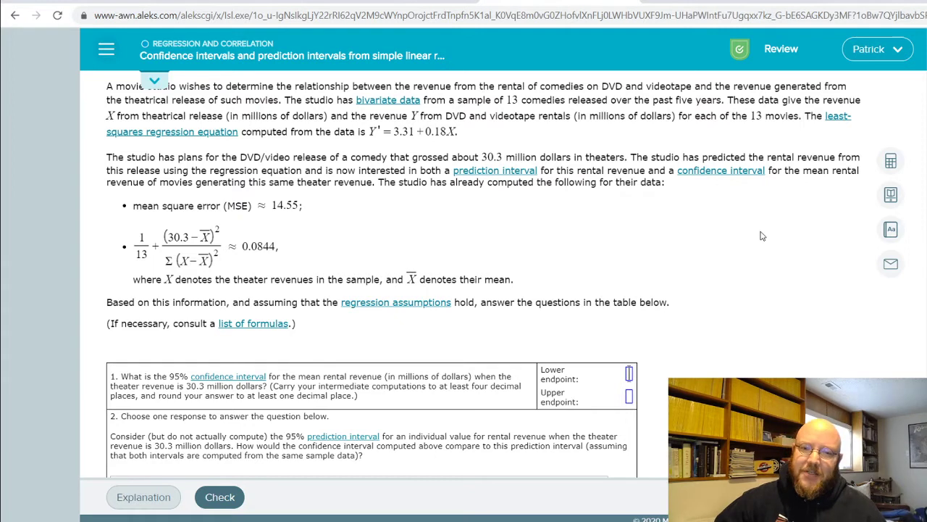
left_click(891, 161)
left_click_drag(806, 221, 803, 216)
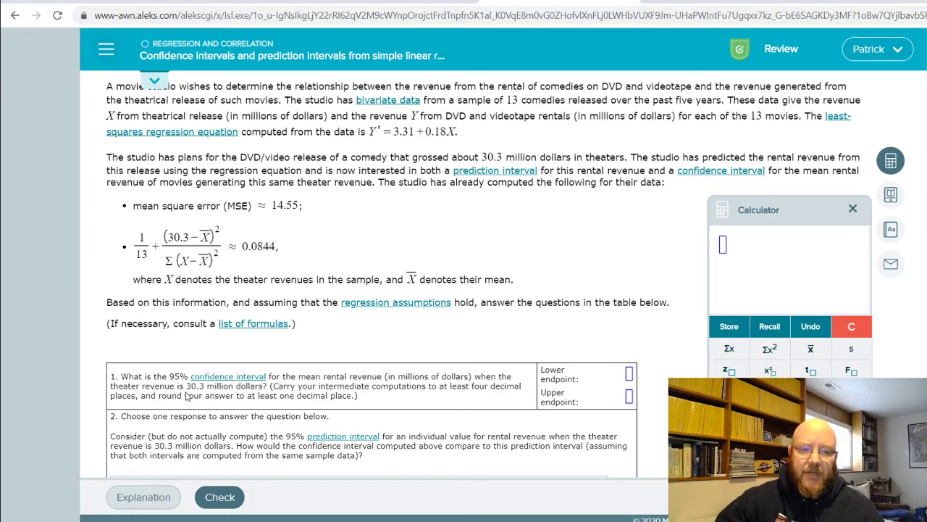
left_click_drag(783, 210, 716, 141)
- Calculate 30.3 × .18, and add 3.13 to the product
type("30")
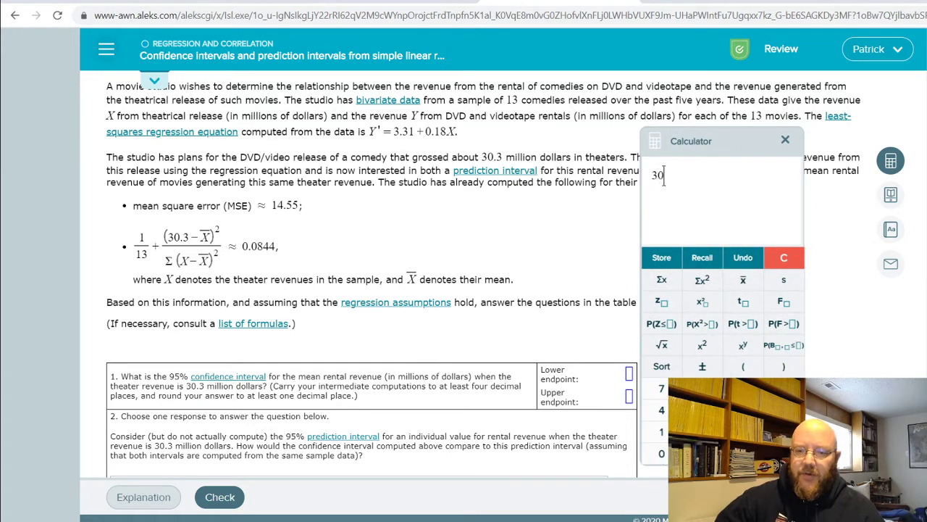
type(".3*")
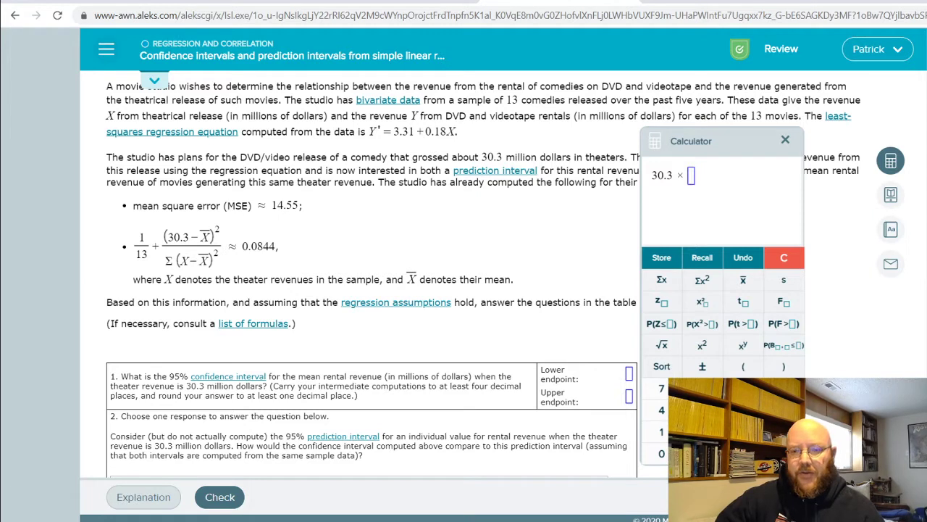
type(".18")
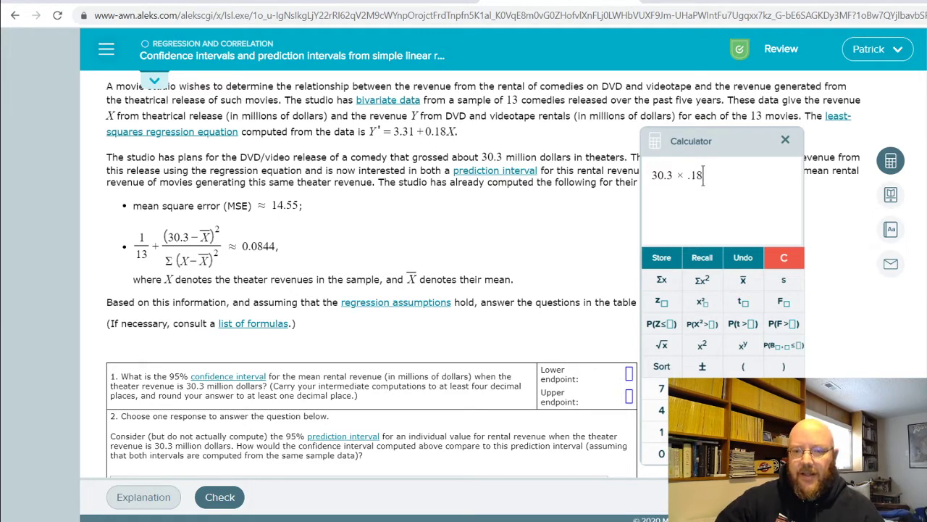
key("Return")
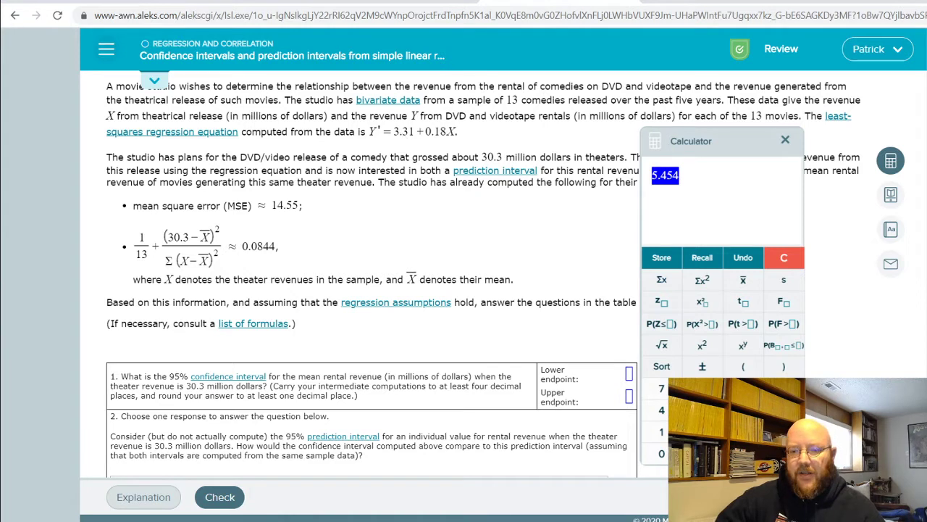
type("+3")
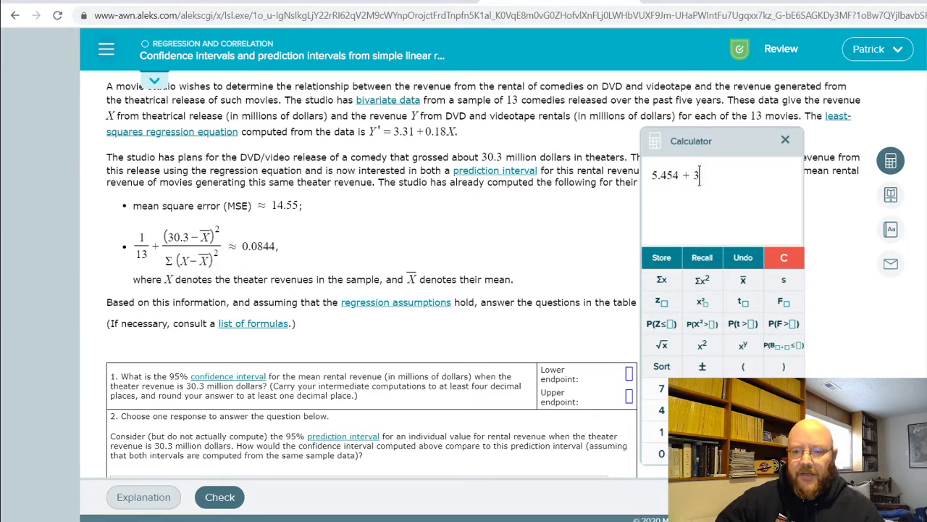
type(".13")
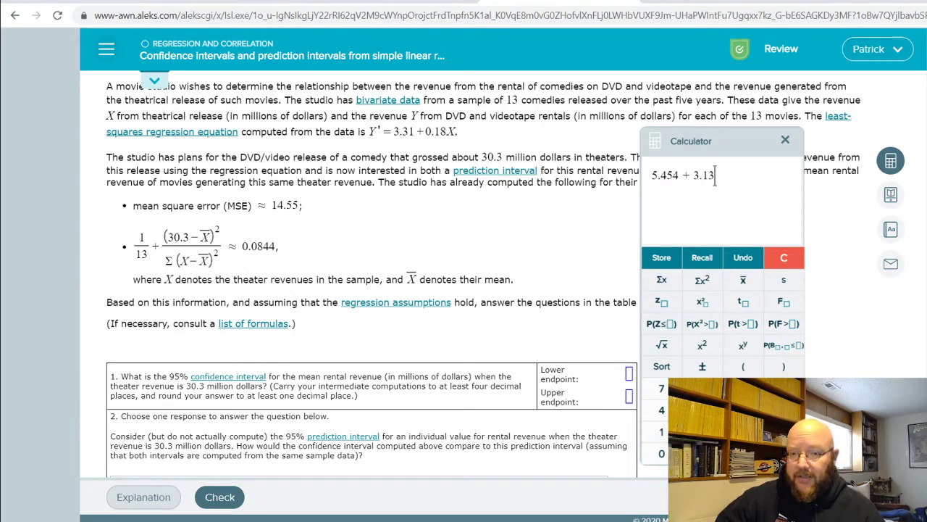
key("Return")
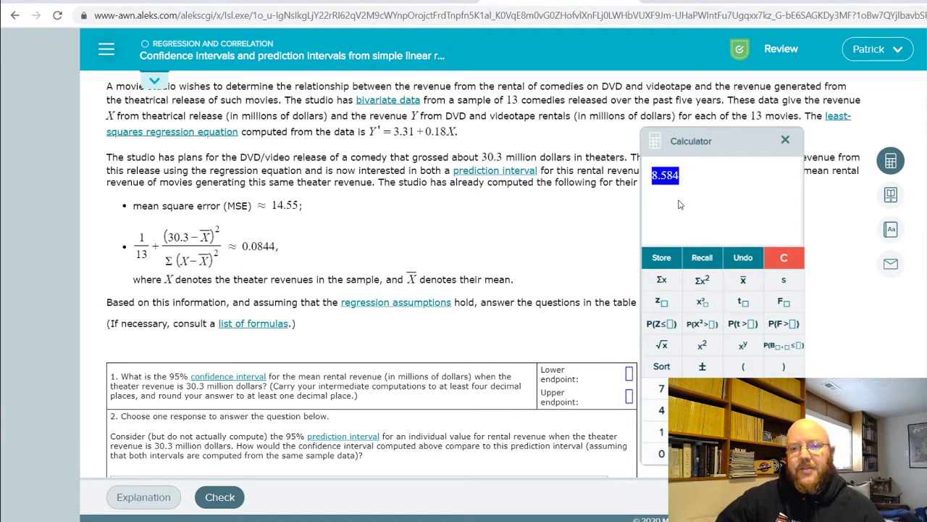
- Extend the calculated center with ± a t critical value using tail area .025 and 11 degrees of freedom
left_click(678, 181)
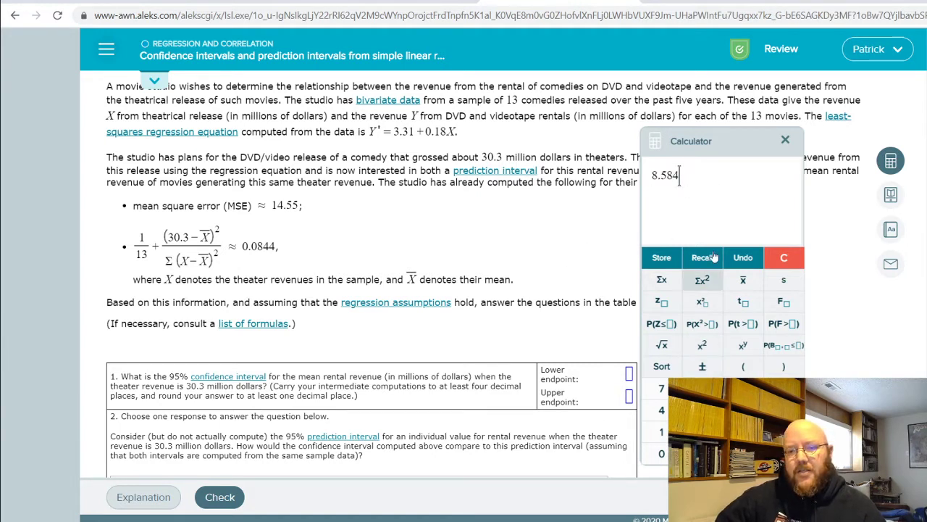
left_click(700, 367)
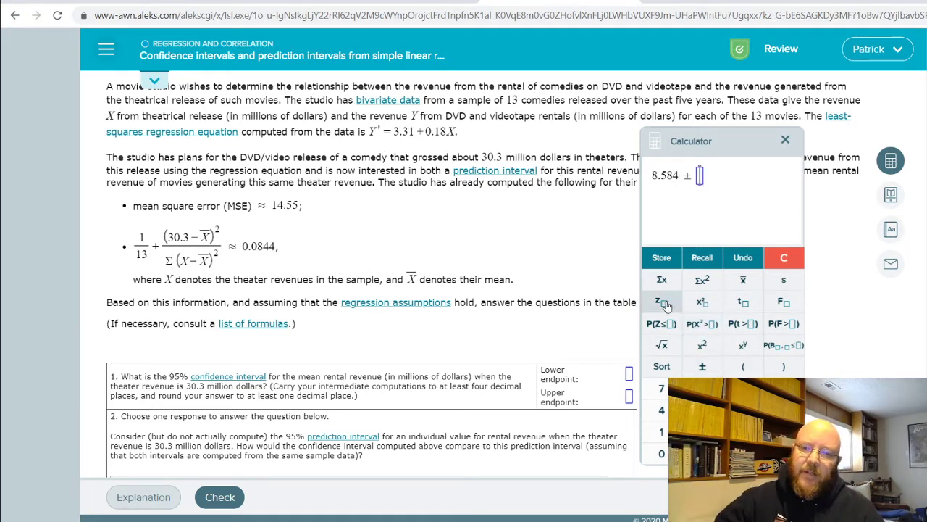
left_click(746, 307)
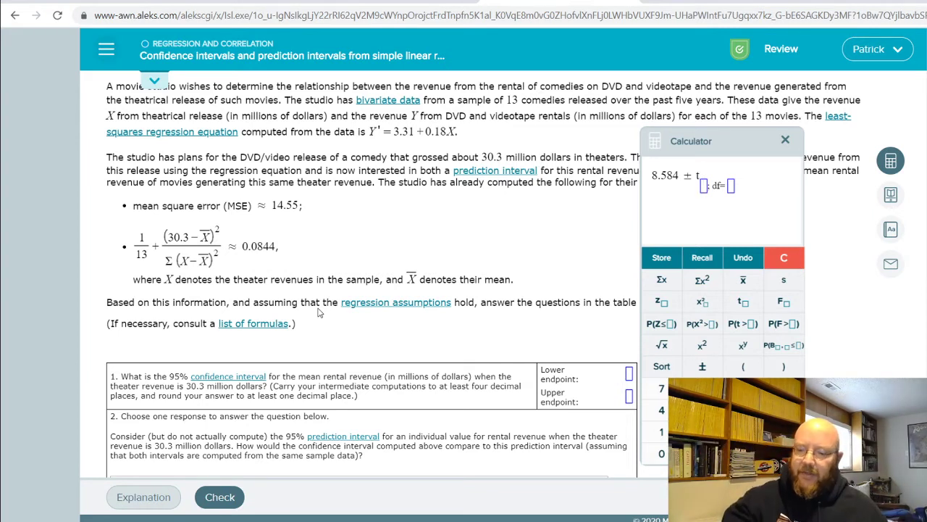
type(".025")
key("Tab")
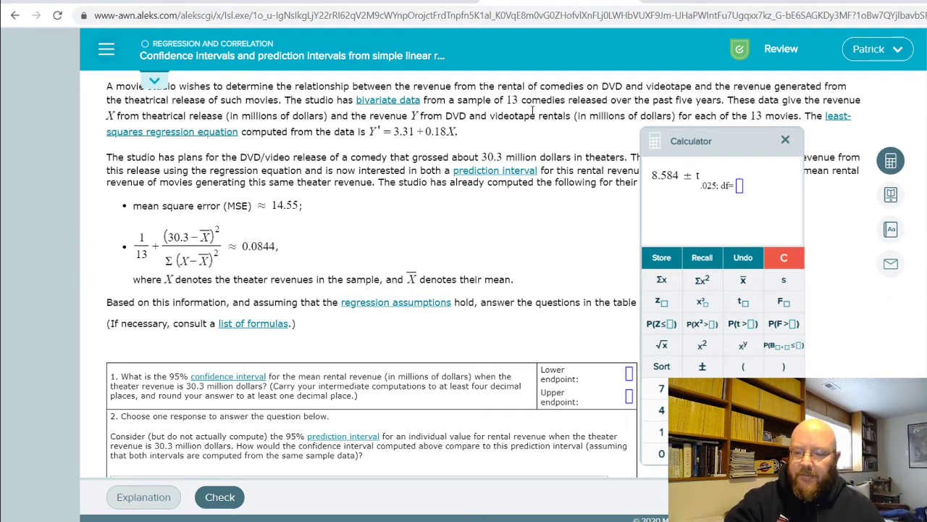
type("11")
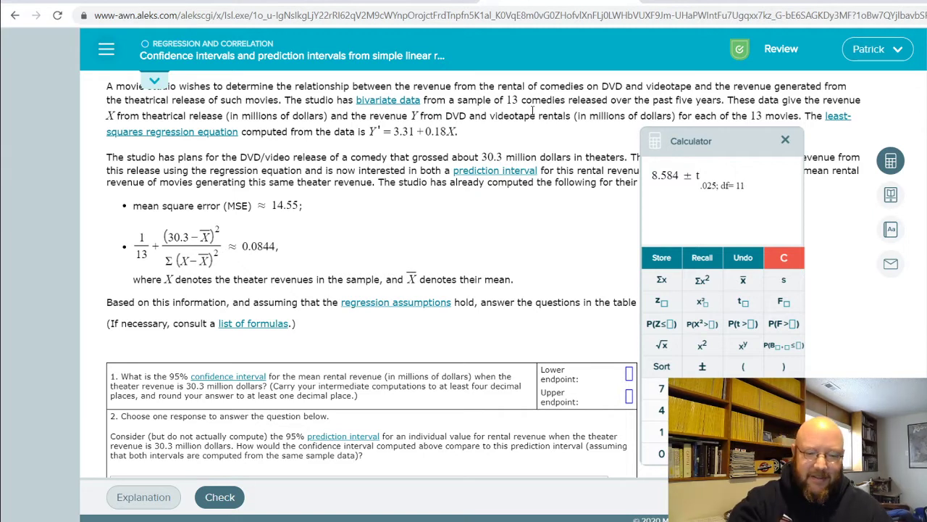
- Multiply the t value by the square root of the mean square error, 14.55, in parentheses
type("(")
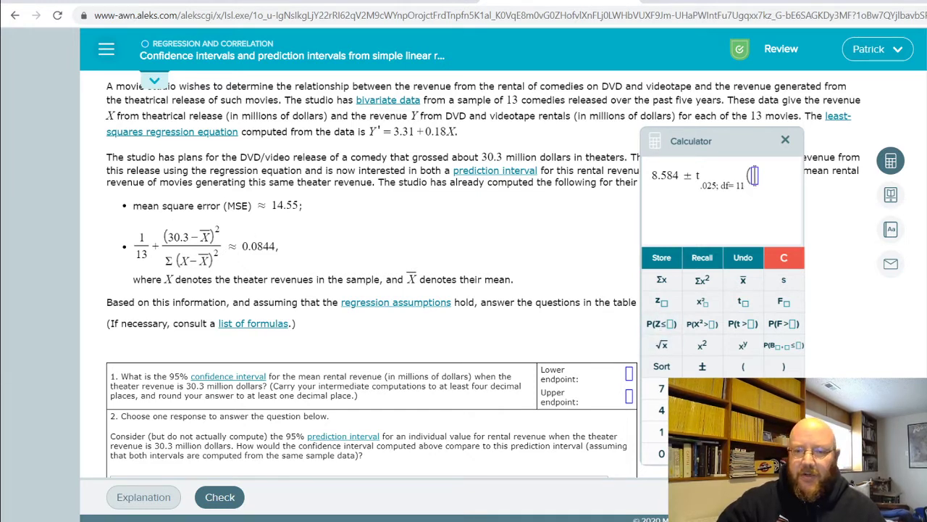
type("(")
left_click(661, 345)
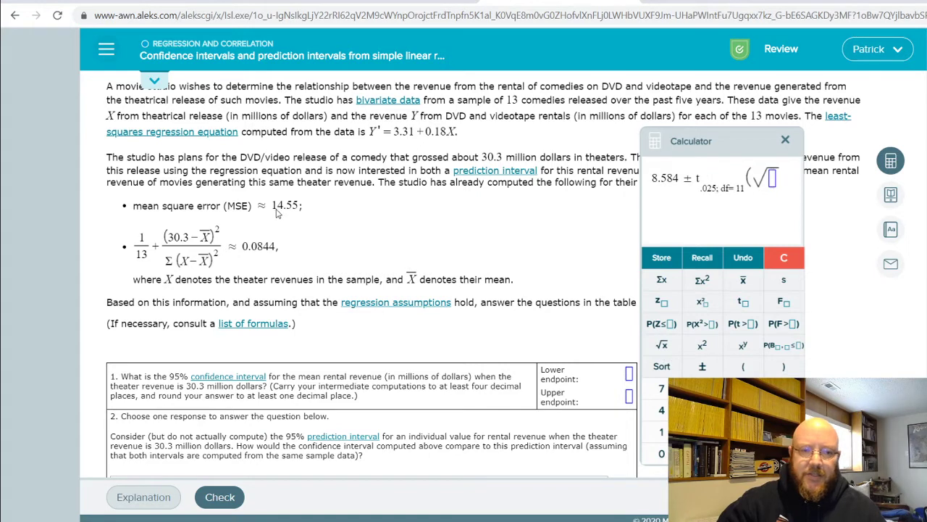
type("14.55")
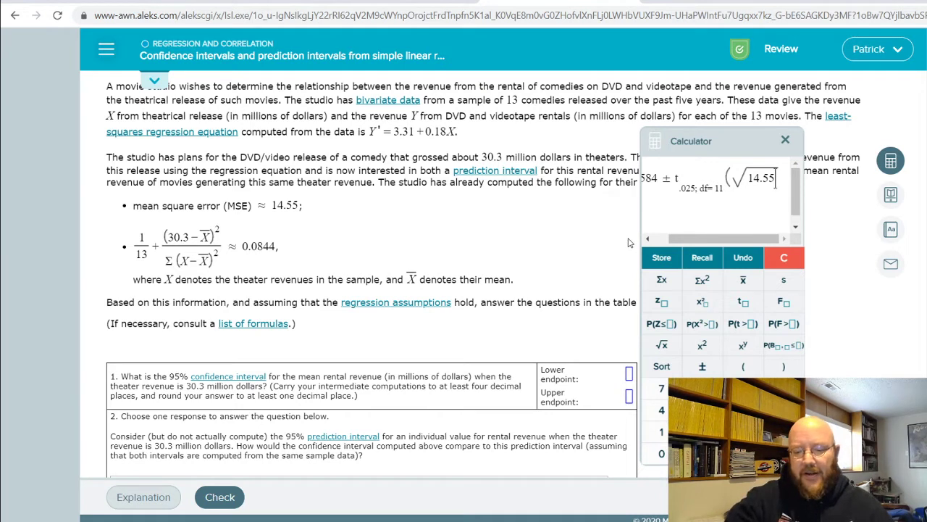
- Multiply by the parenthesized square root of .0844 and evaluate the full confidence interval expression
type(")(")
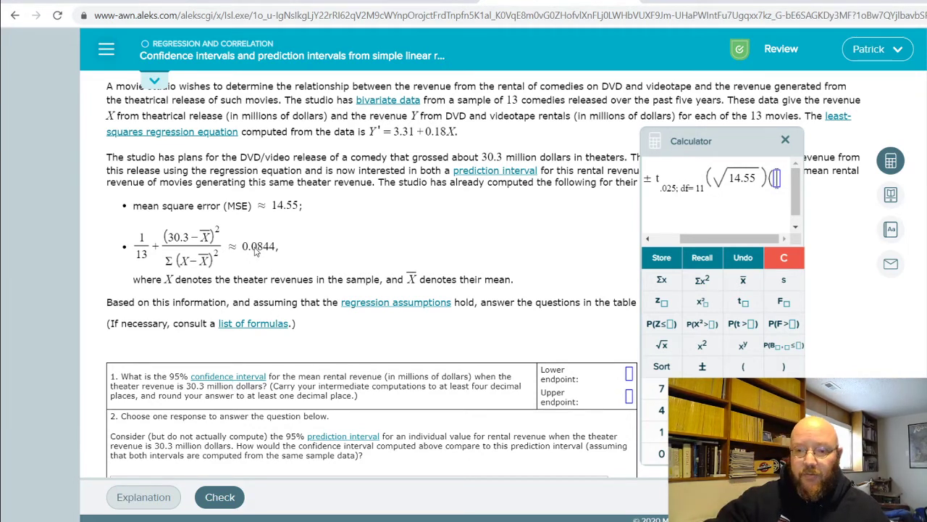
left_click(665, 346)
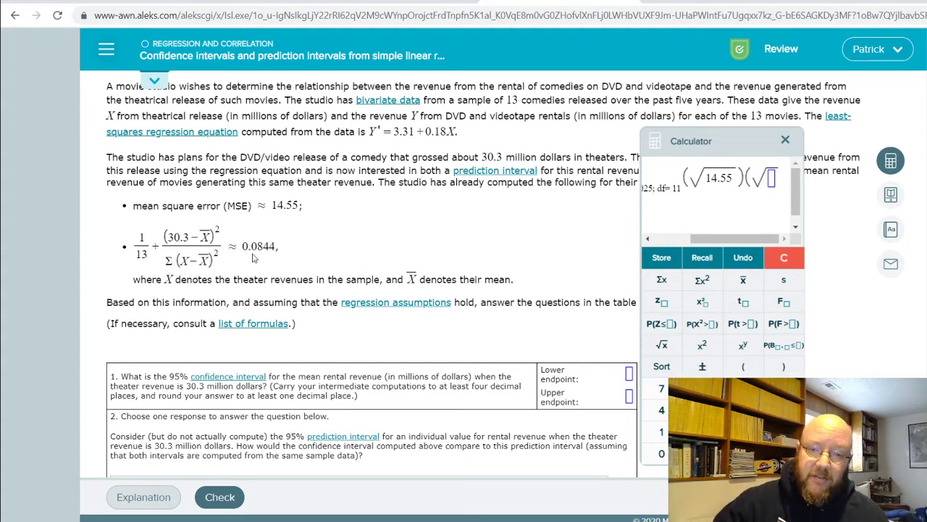
type(".0844")
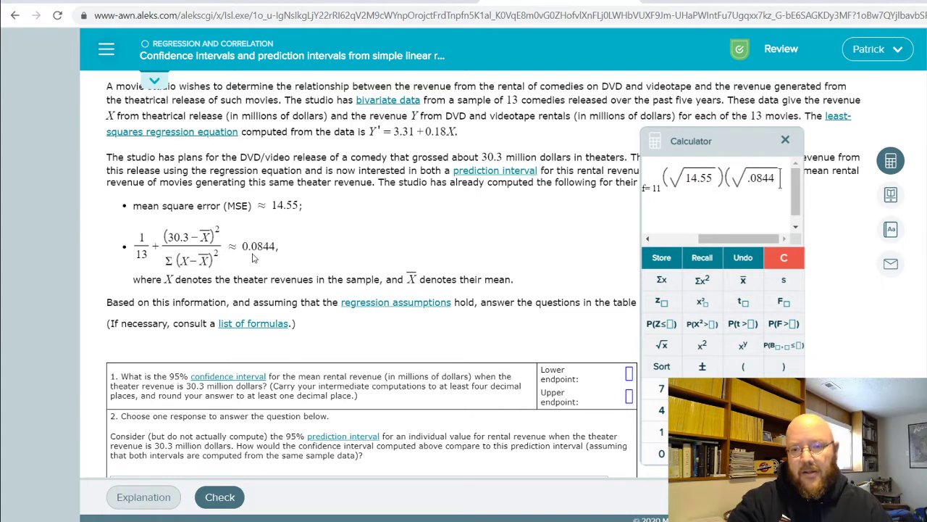
type(")")
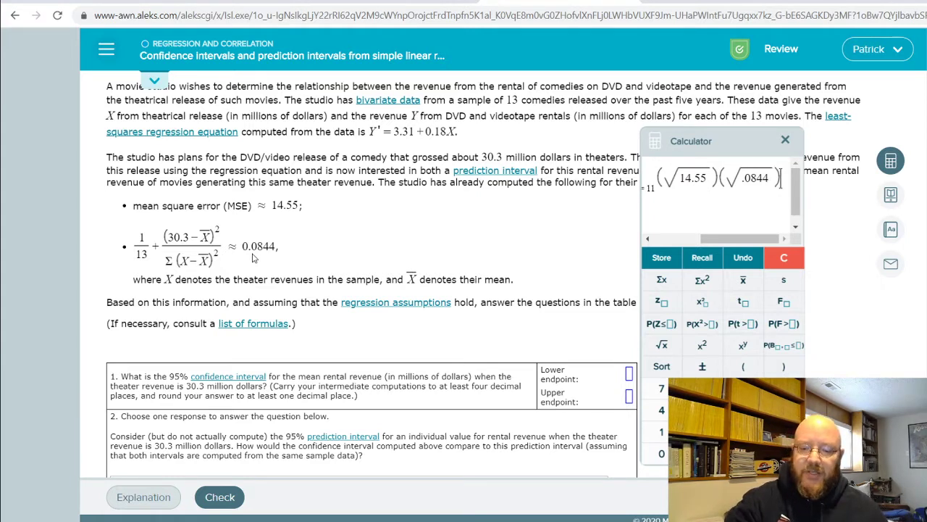
key("BackSpace")
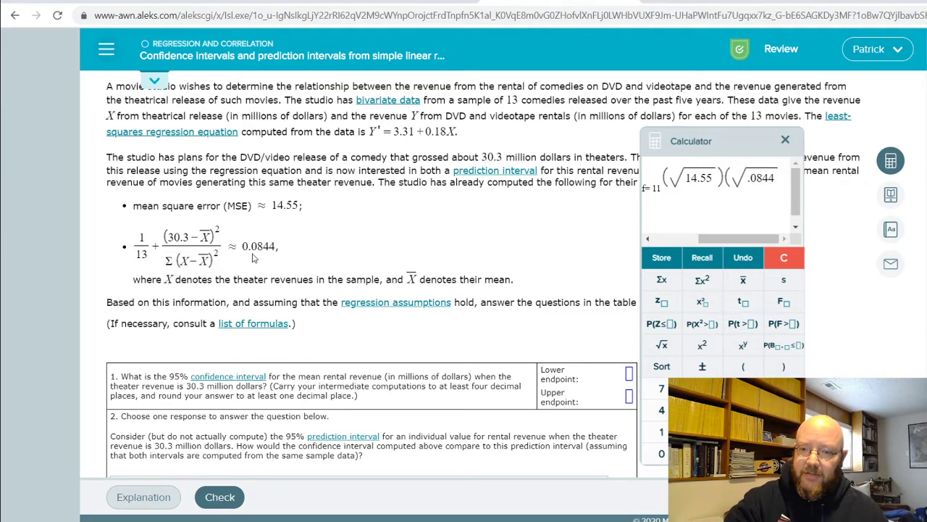
type(")")
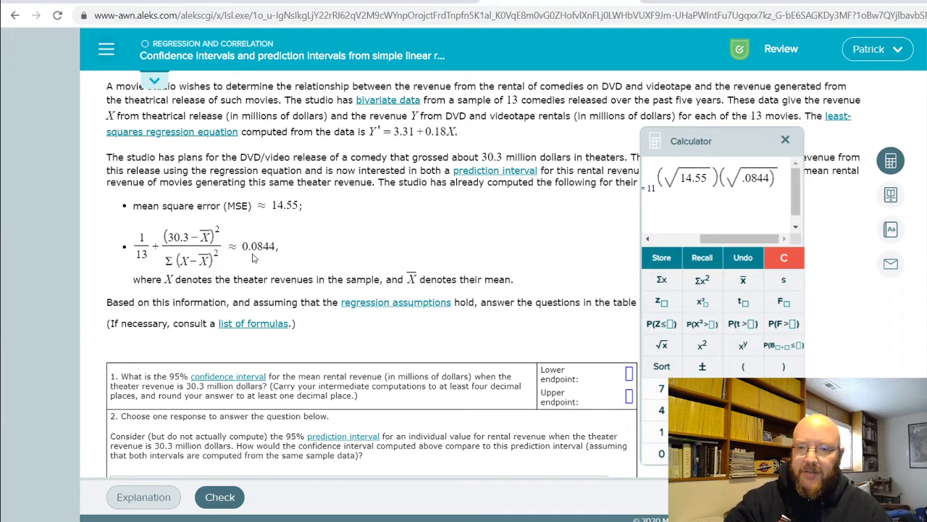
key("BackSpace")
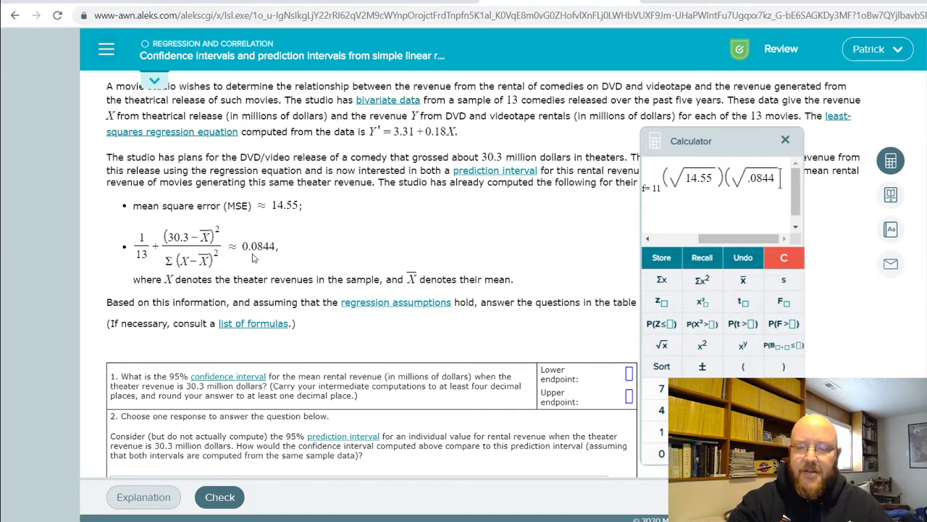
type(")")
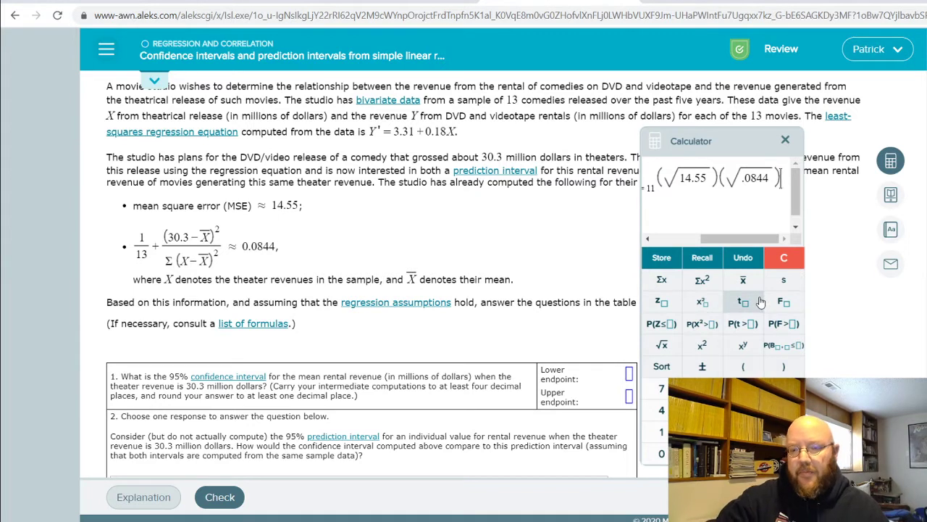
key("Return")
- Enter 6.1 as the lower endpoint and 11.0 as the upper endpoint of the 95% confidence interval, and close the calculator
left_click_drag(754, 239, 692, 245)
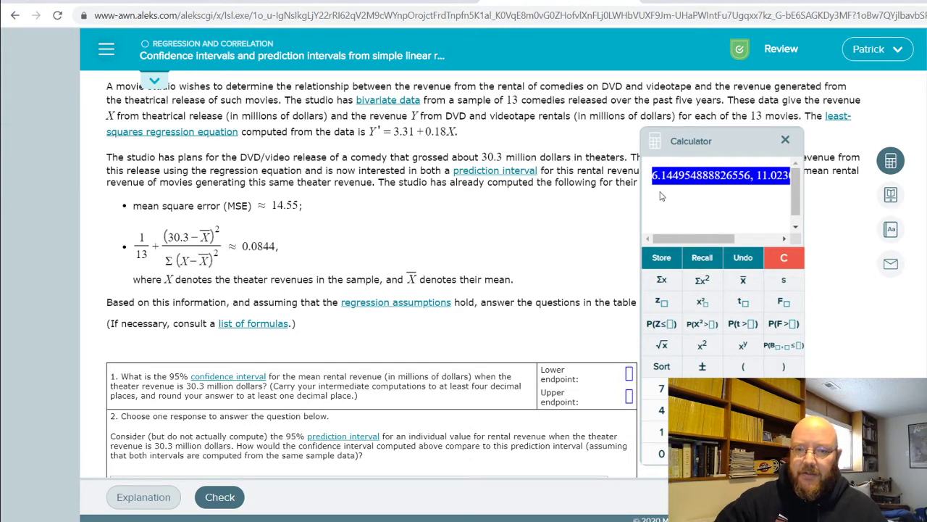
left_click(629, 373)
type("6.1")
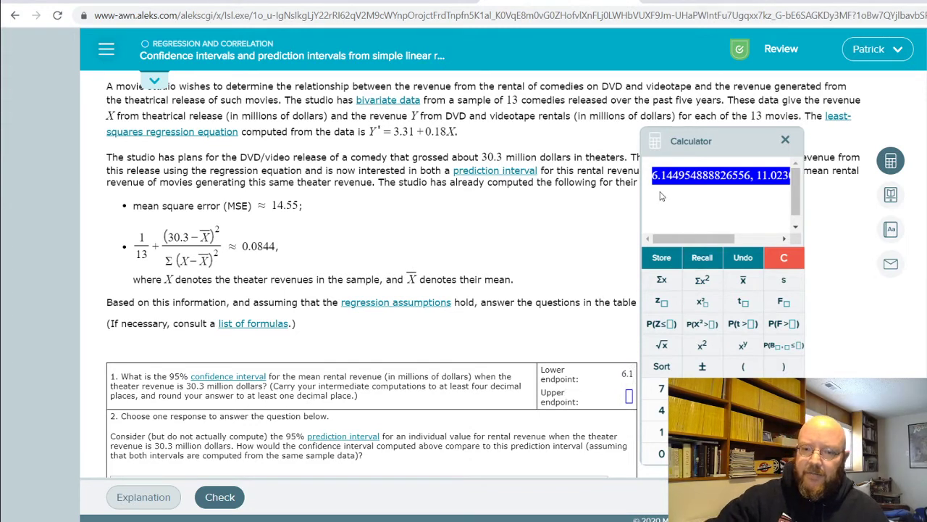
left_click(627, 396)
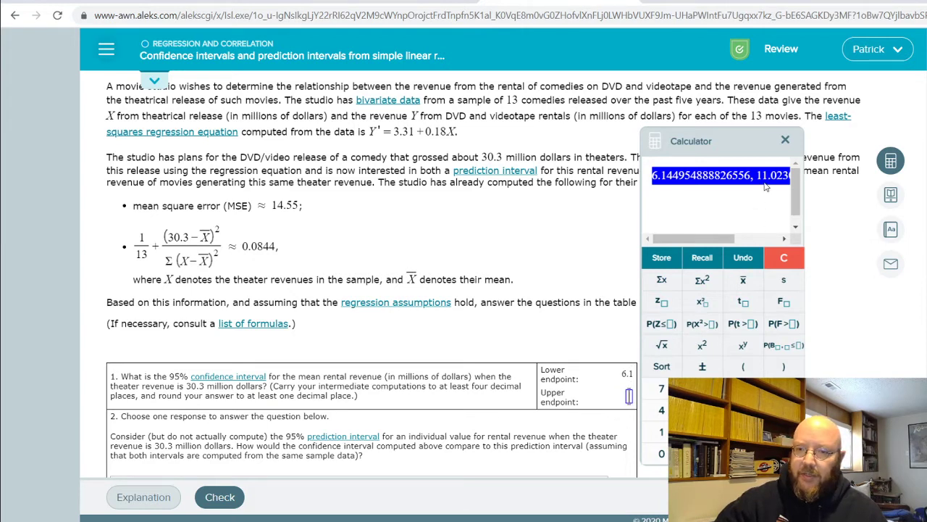
type("11.0")
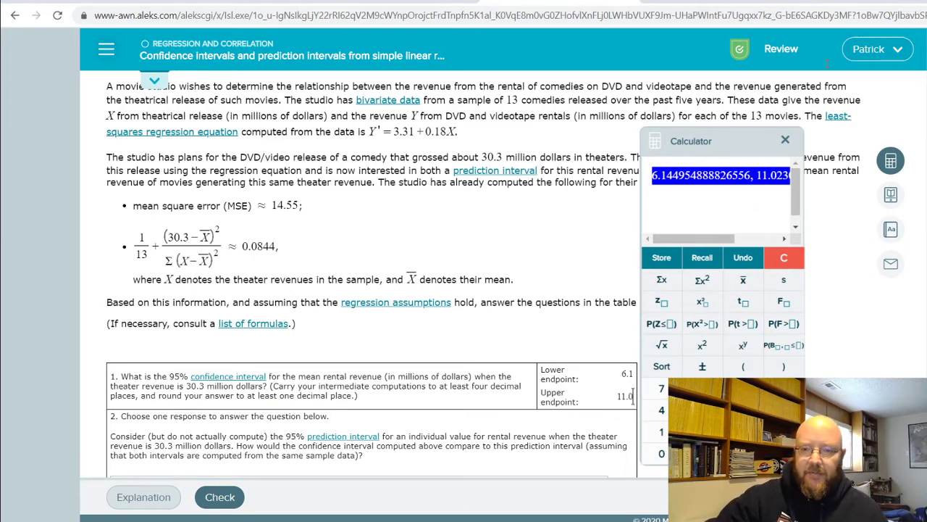
left_click(786, 139)
- Answer question 2 that the confidence interval would have the same center as, but would be narrower than, the prediction interval
scroll(746, 275, "down", 3)
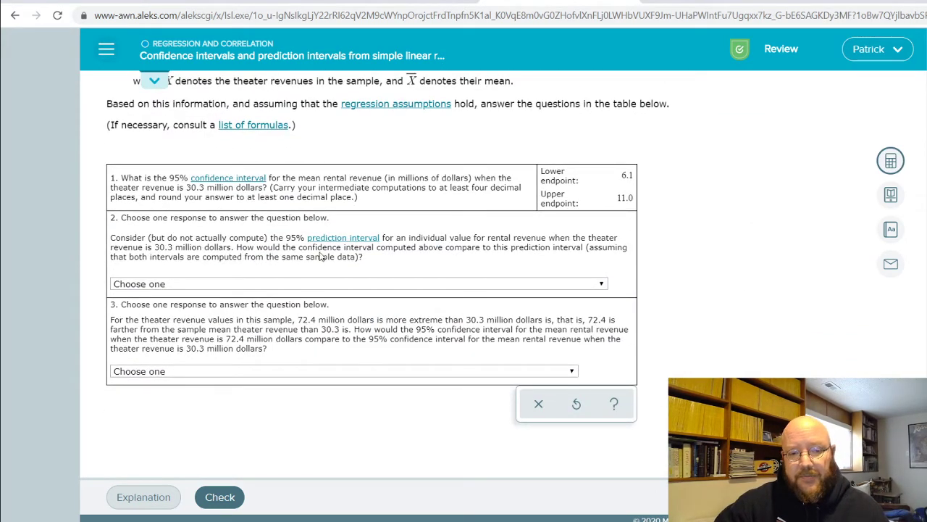
scroll(628, 280, "up", 1)
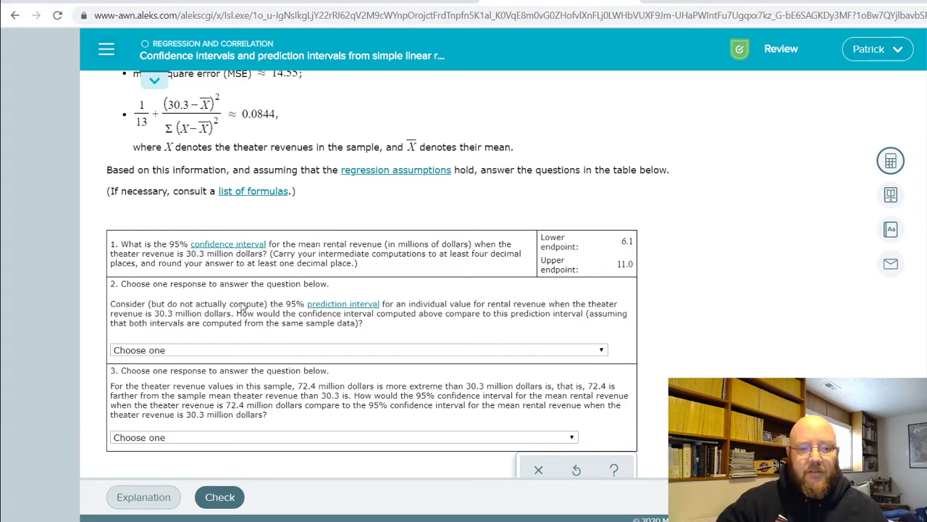
left_click(268, 353)
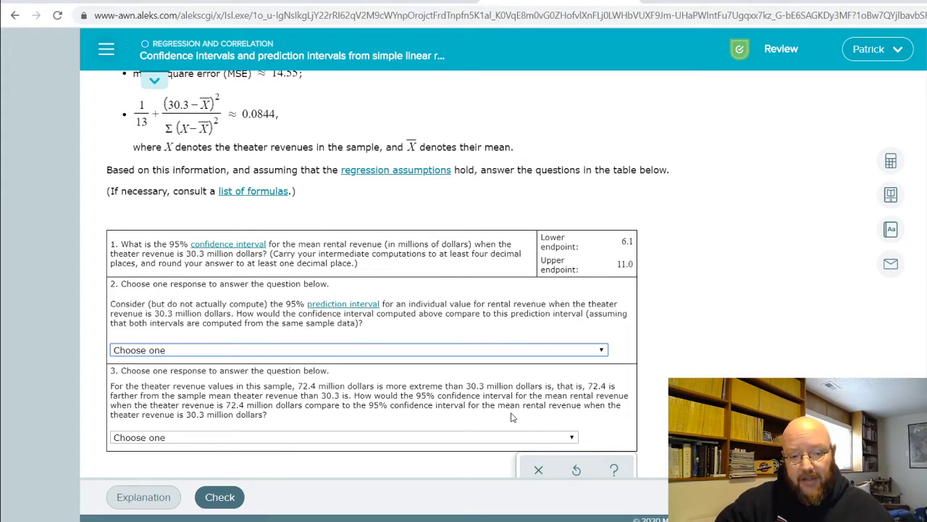
key("Down")
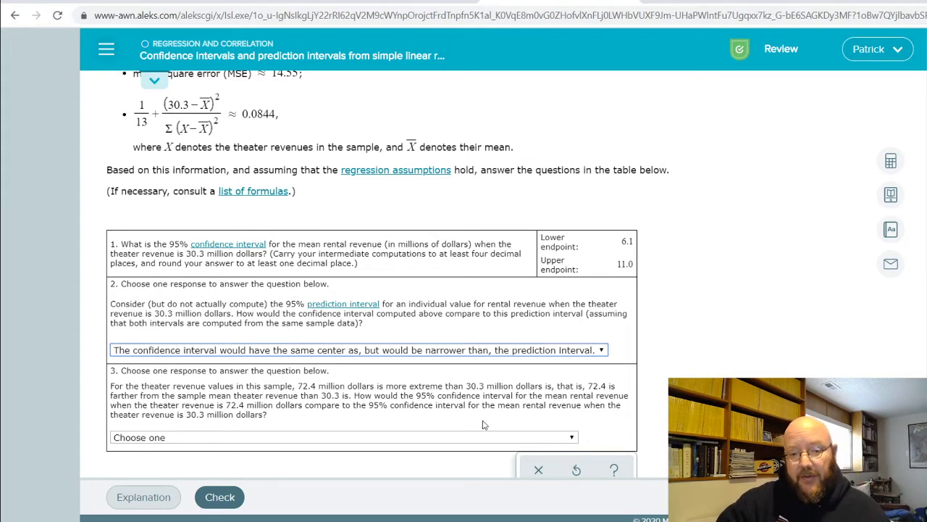
left_click(468, 326)
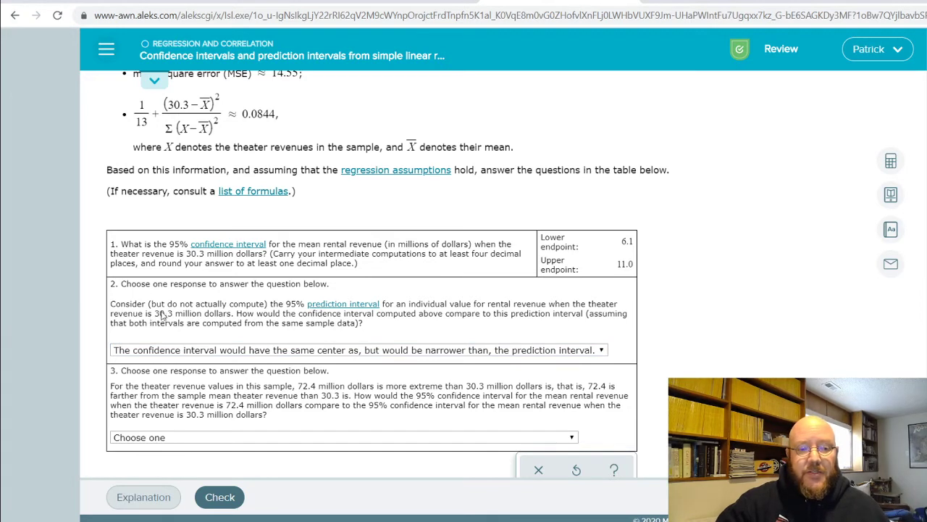
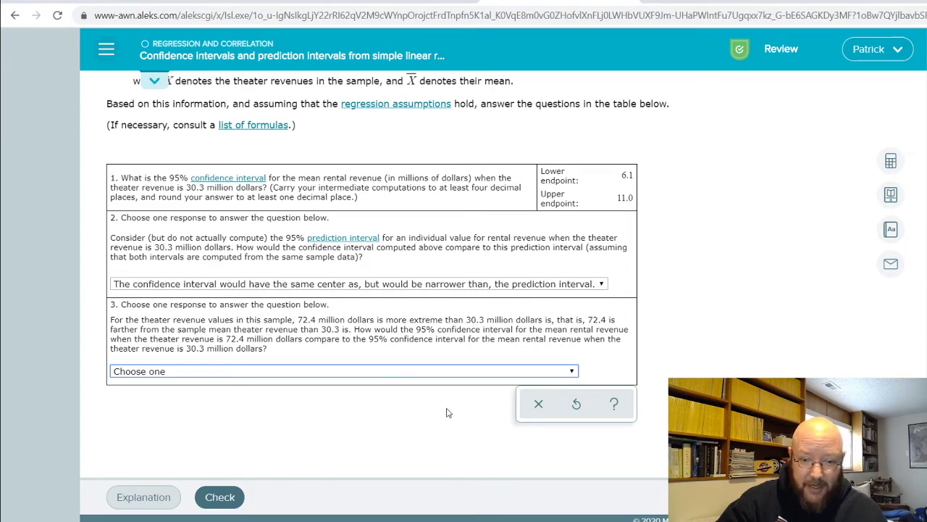
- Answer question 3 that the interval from a theater revenue of 72.4 would be wider with a different center, and submit the answers for checking
key("Down")
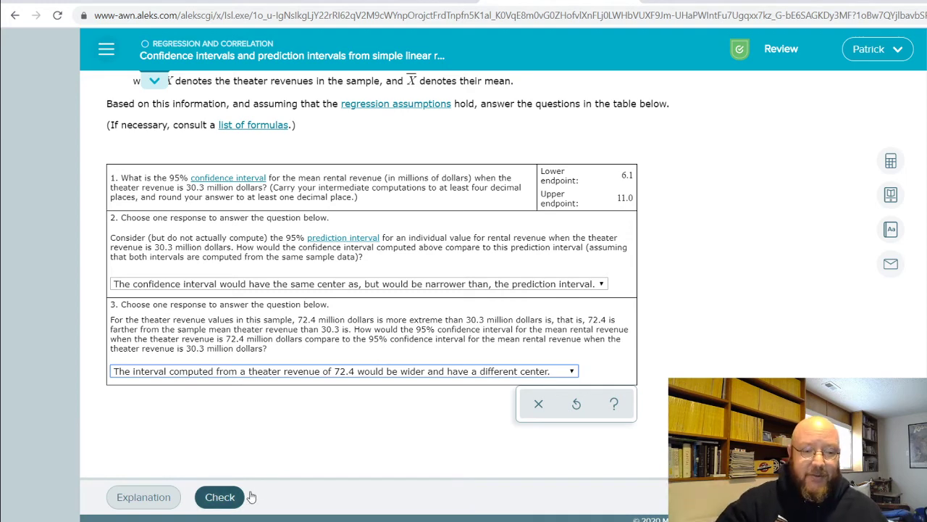
left_click(225, 504)
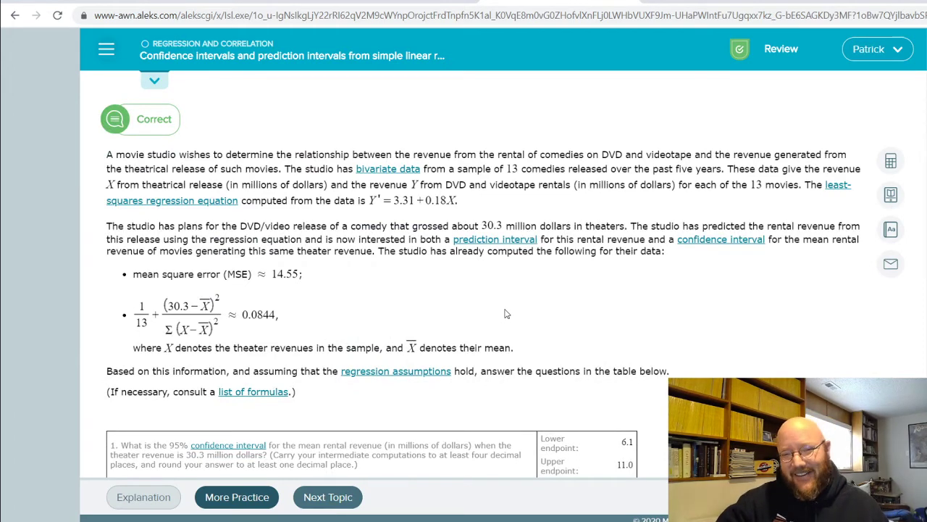
- Review the checked movie studio problem and request another practice problem on the same topic
scroll(507, 314, "down", 4)
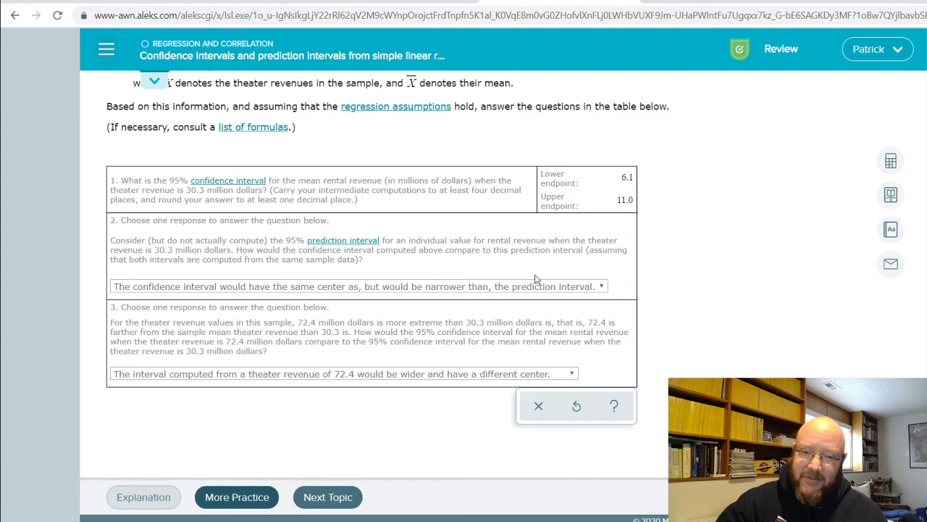
scroll(732, 354, "up", 3)
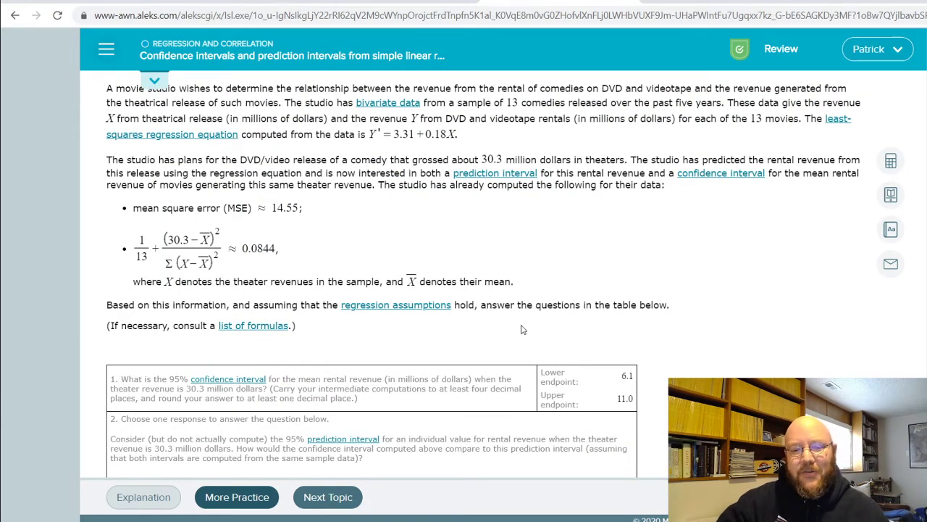
scroll(523, 329, "up", 1)
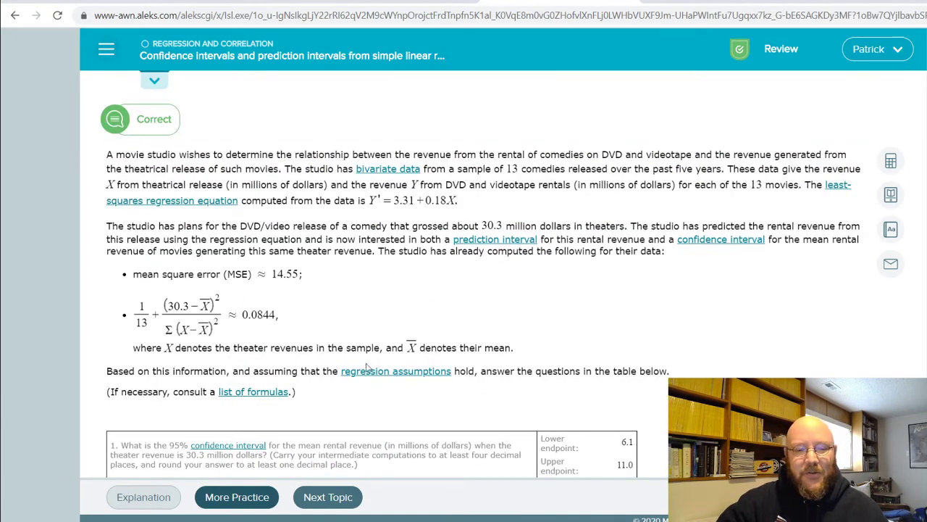
left_click(236, 497)
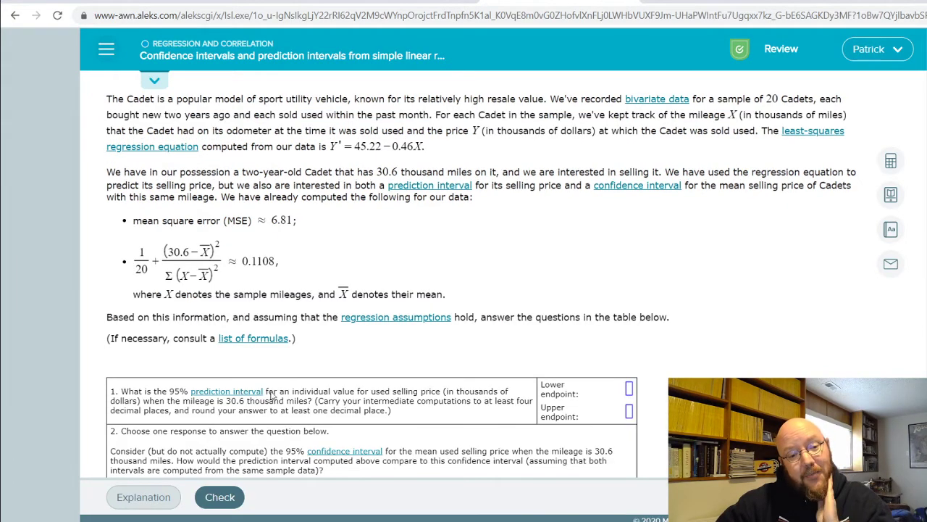
- Calculate 30.6 × −.46 in the calculator, and add 45.22 to the product
left_click(891, 164)
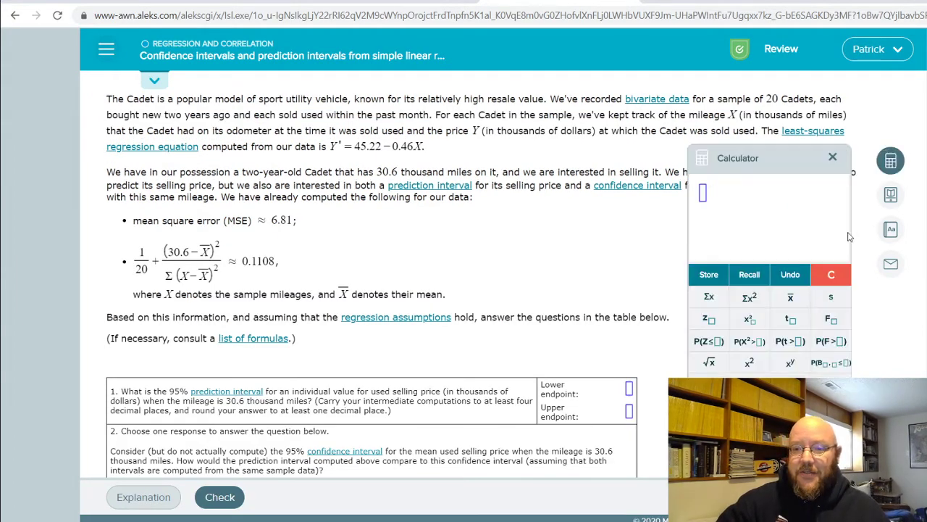
scroll(463, 217, "down", 1)
scroll(435, 188, "up", 1)
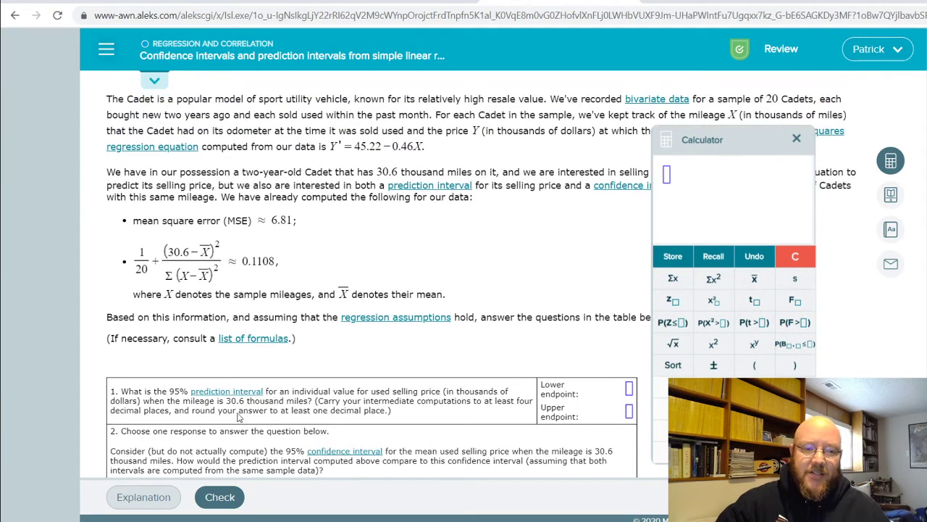
type("30.6")
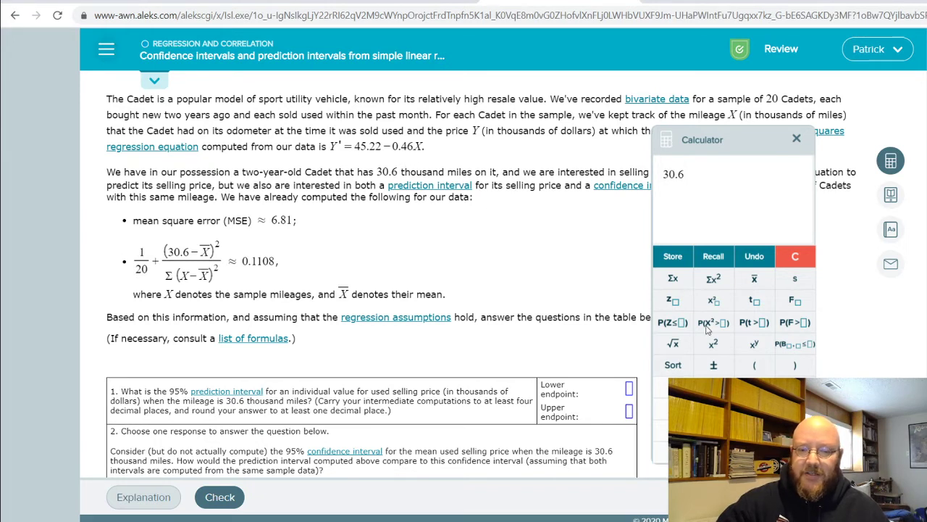
type("*-")
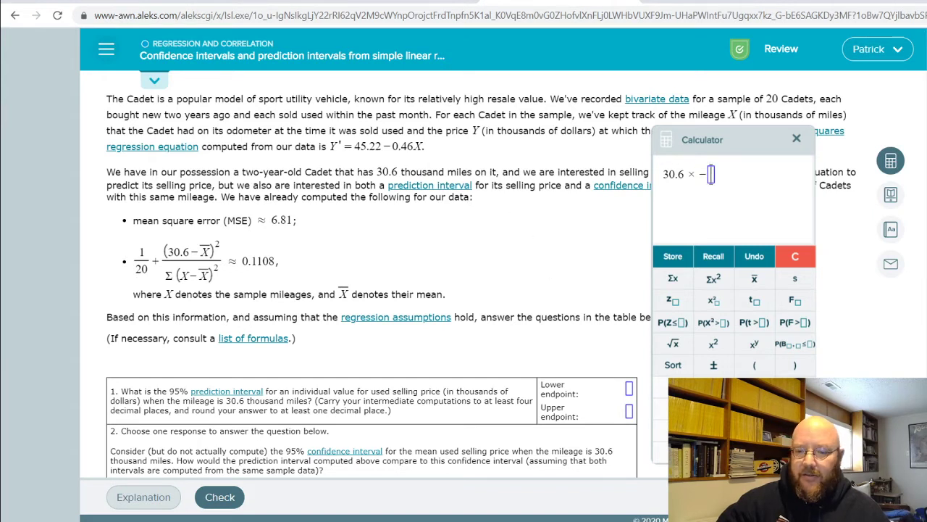
type(".46")
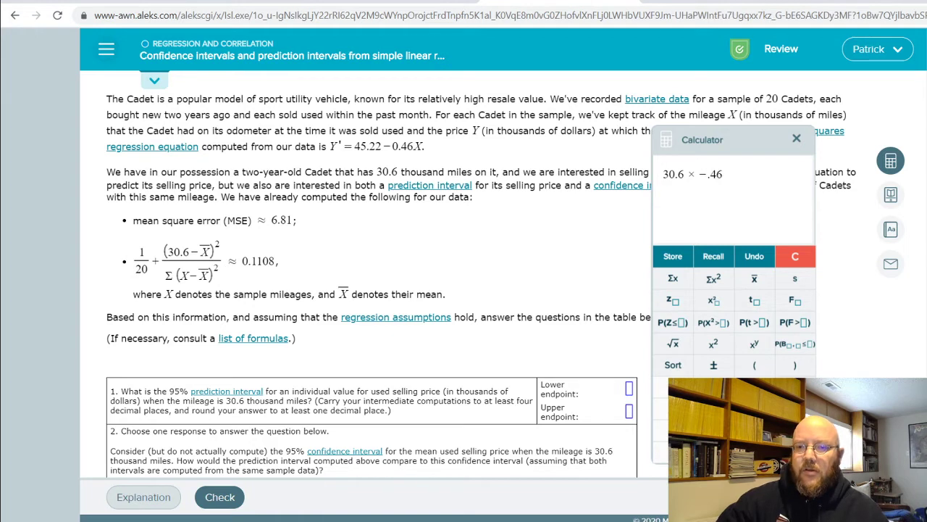
key("Return")
type("+ ")
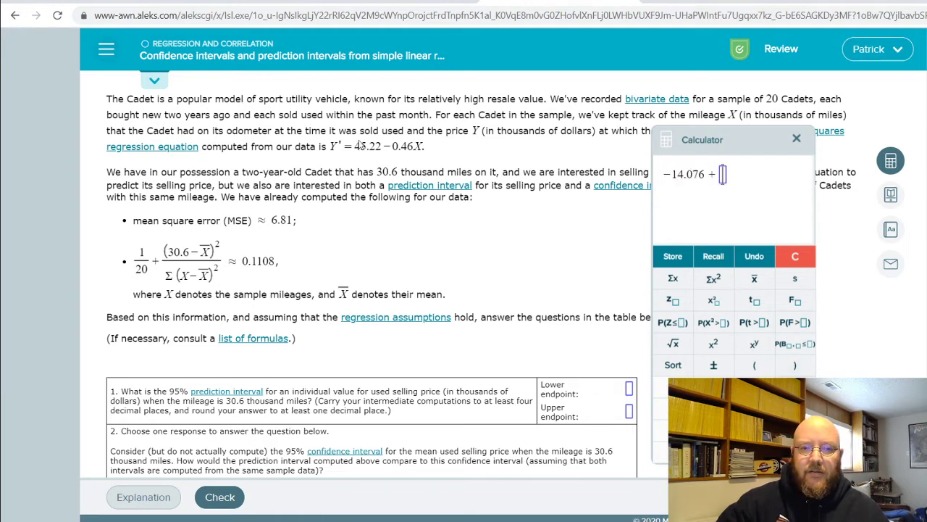
type("45.22")
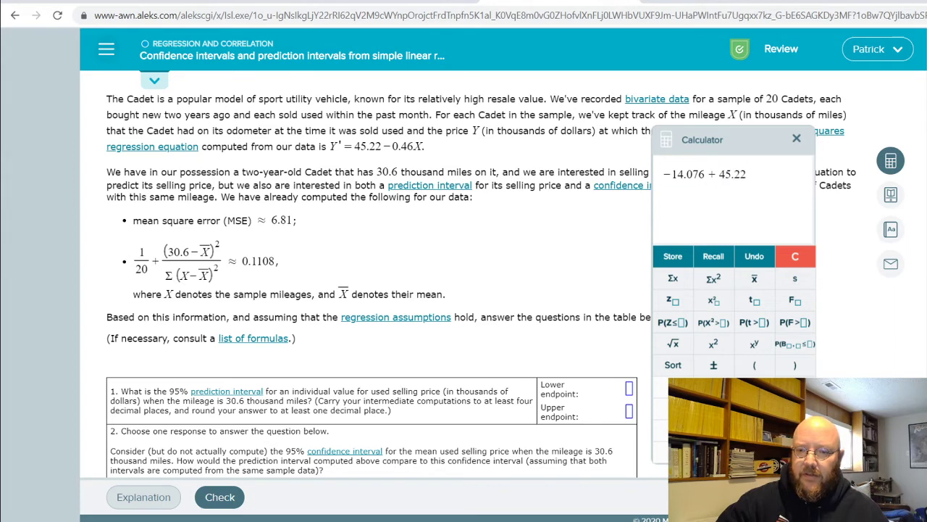
key("Return")
- Extend the calculated center with ± a t critical value using tail area .025 and 18 degrees of freedom
left_click(704, 185)
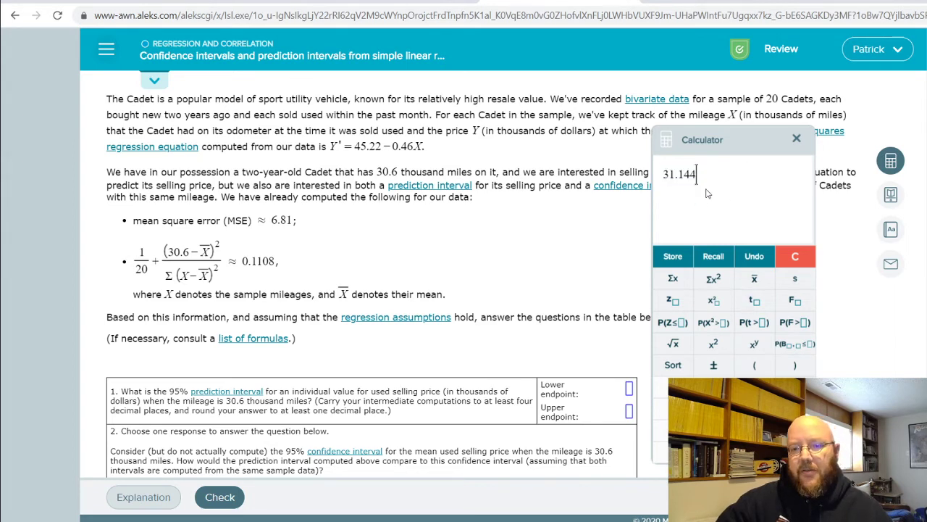
left_click(713, 364)
scroll(567, 287, "down", 1)
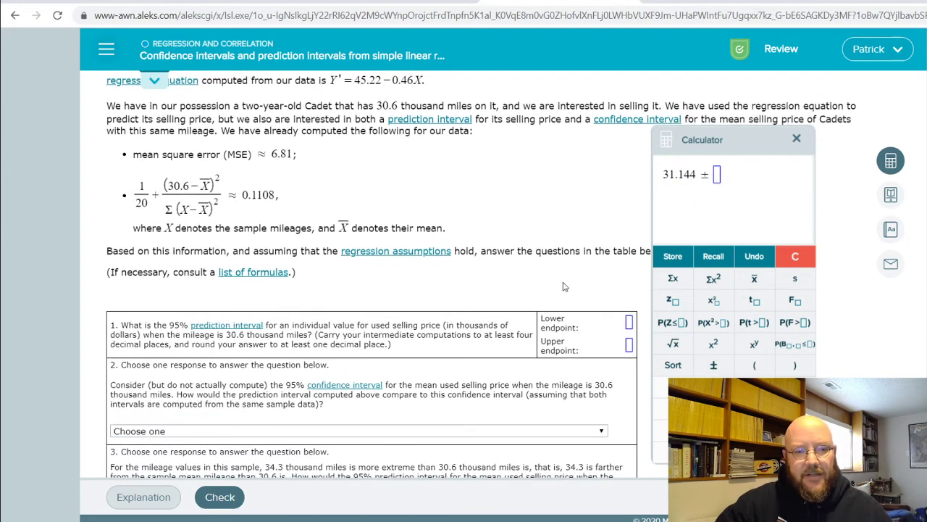
scroll(487, 217, "up", 1)
left_click(754, 300)
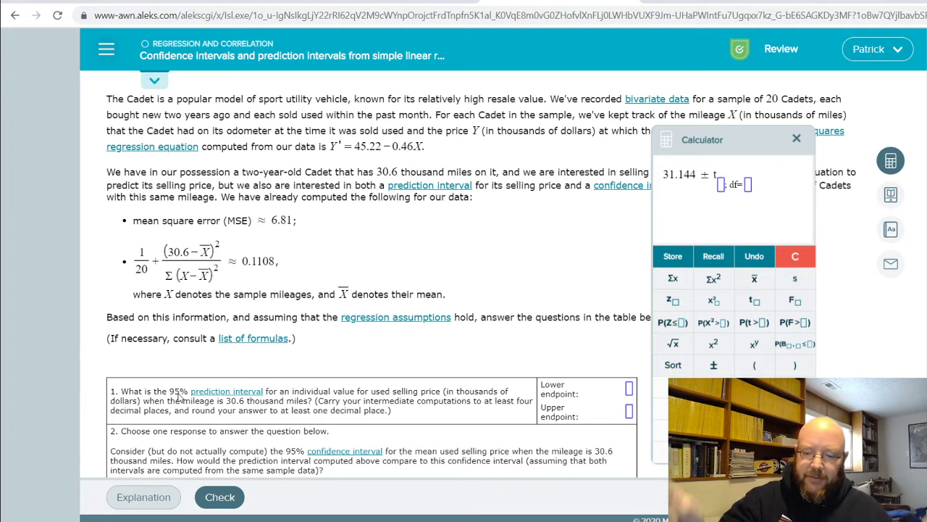
type(".025")
key("Right")
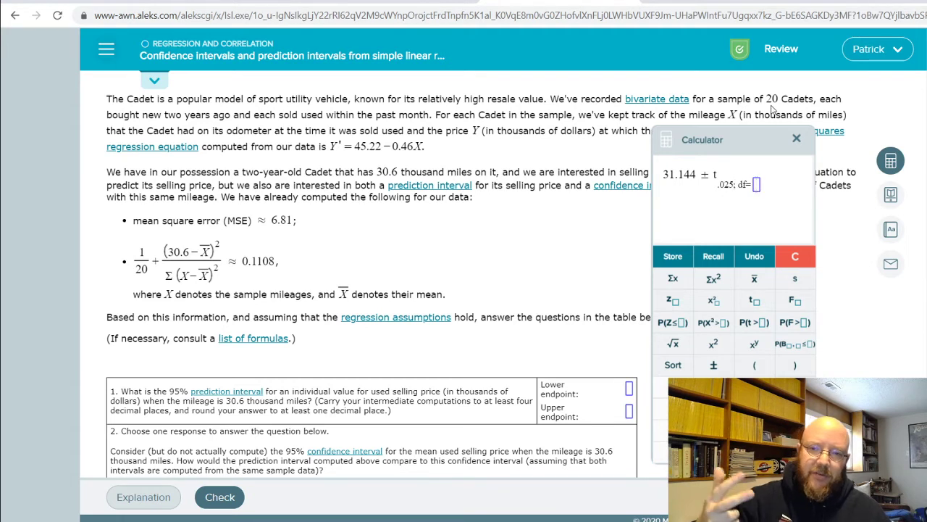
type("18")
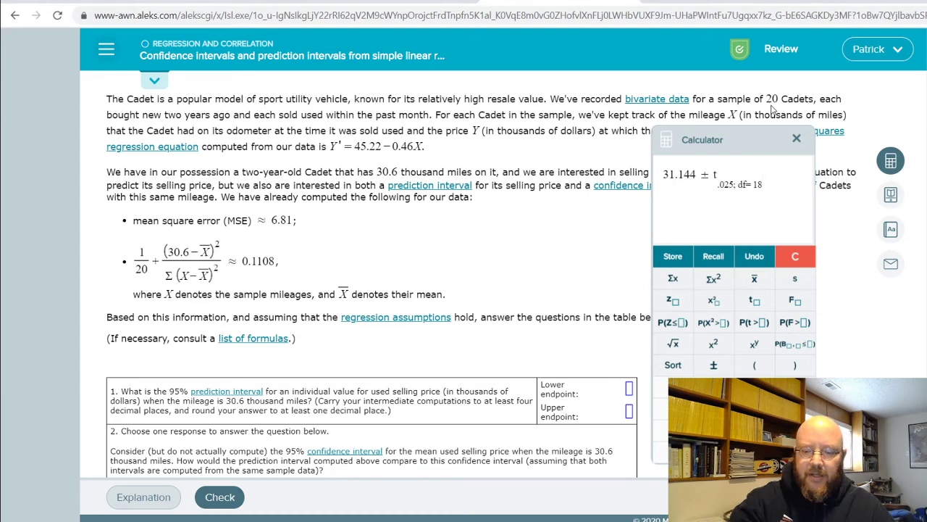
- Multiply the t value by the square root of the mean square error, 6.81, in parentheses
type(" (")
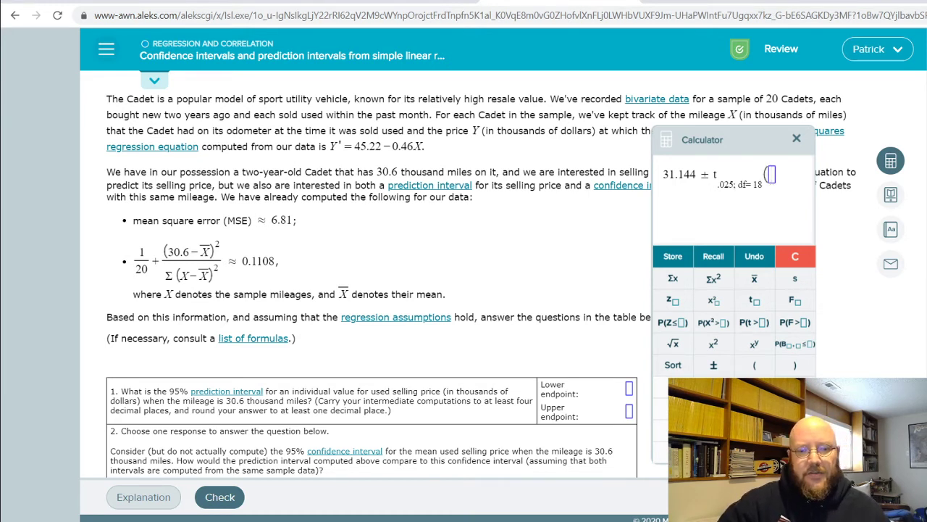
left_click(674, 344)
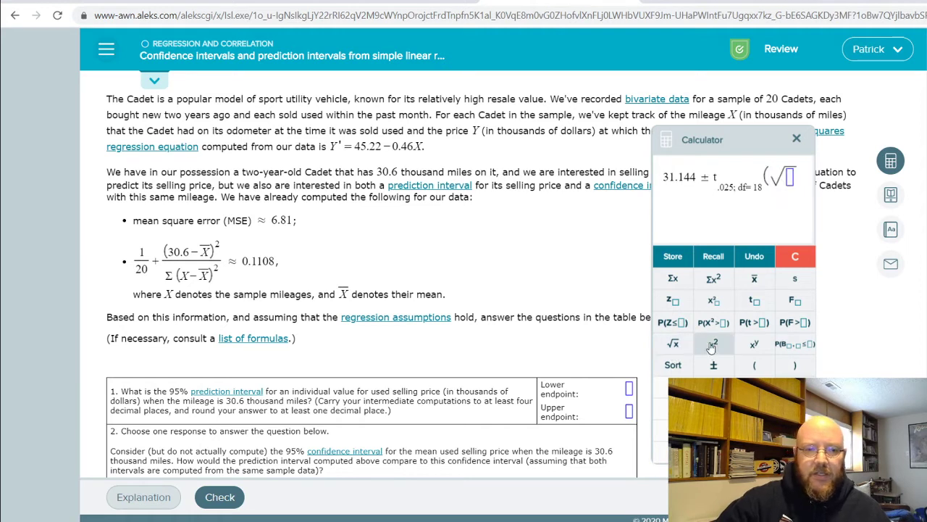
type("6.81 ")
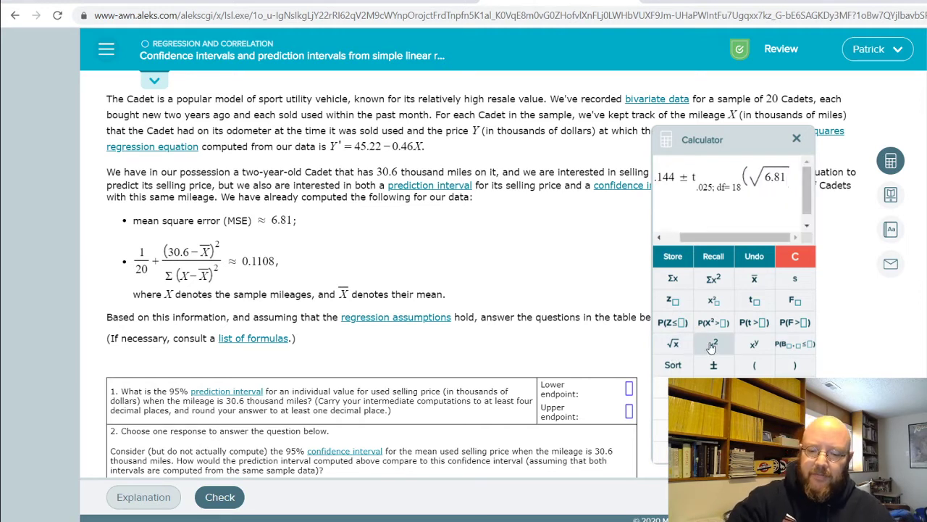
type(")")
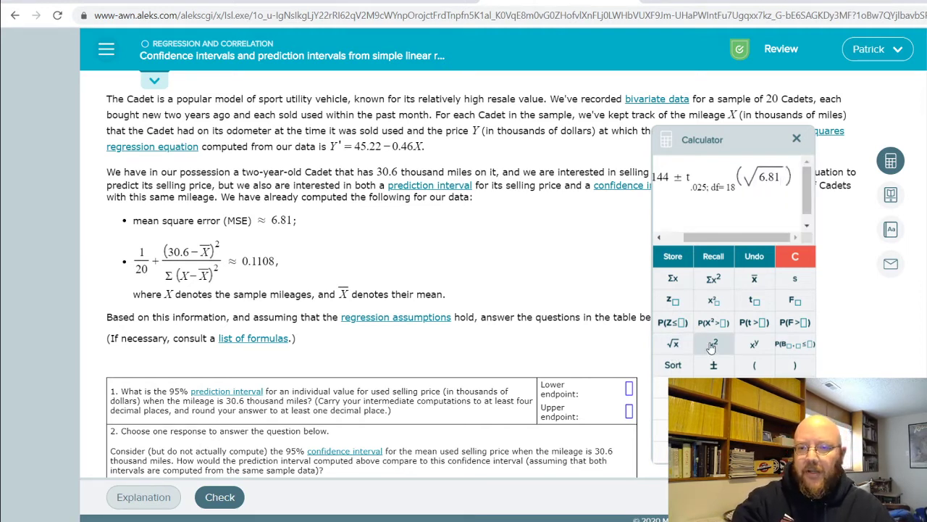
- Multiply the calculator expression by the square root of 1.1108 in parentheses and evaluate the interval
left_click(713, 345)
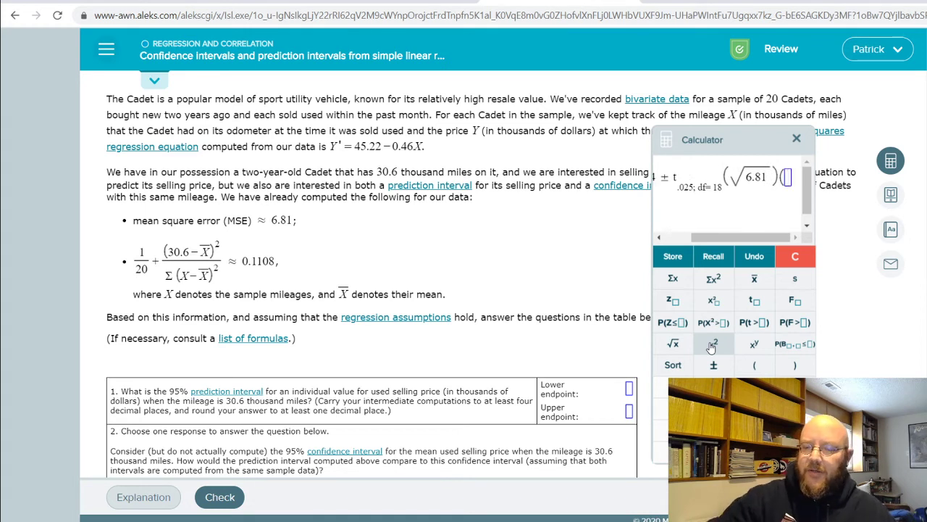
left_click(673, 344)
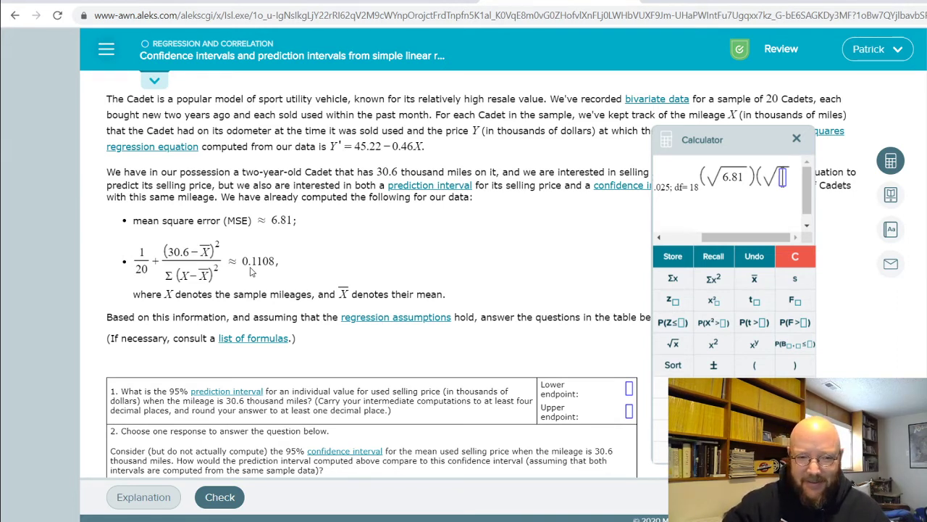
type("1")
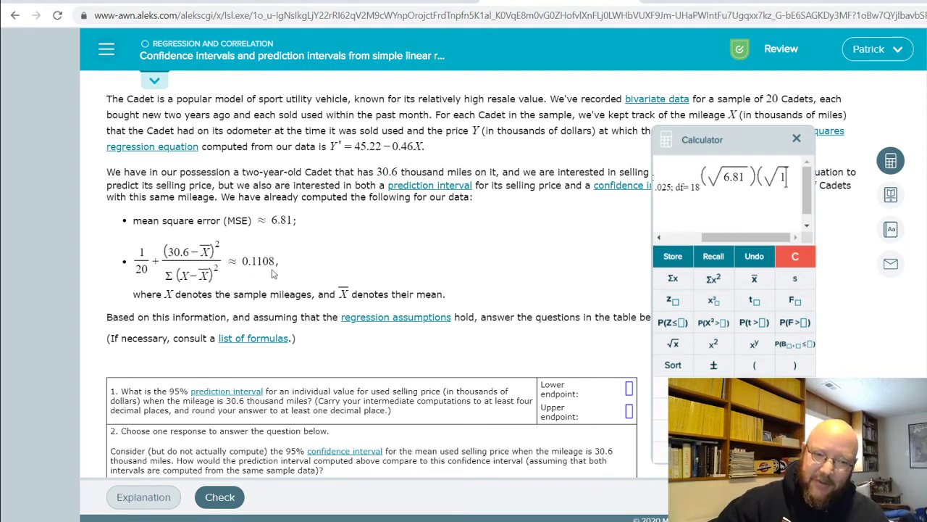
type(".1108")
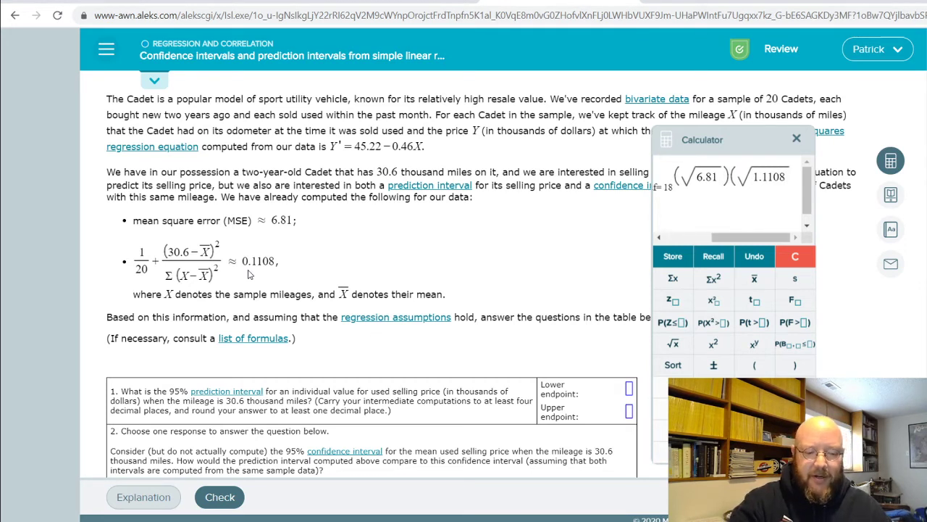
key("Return")
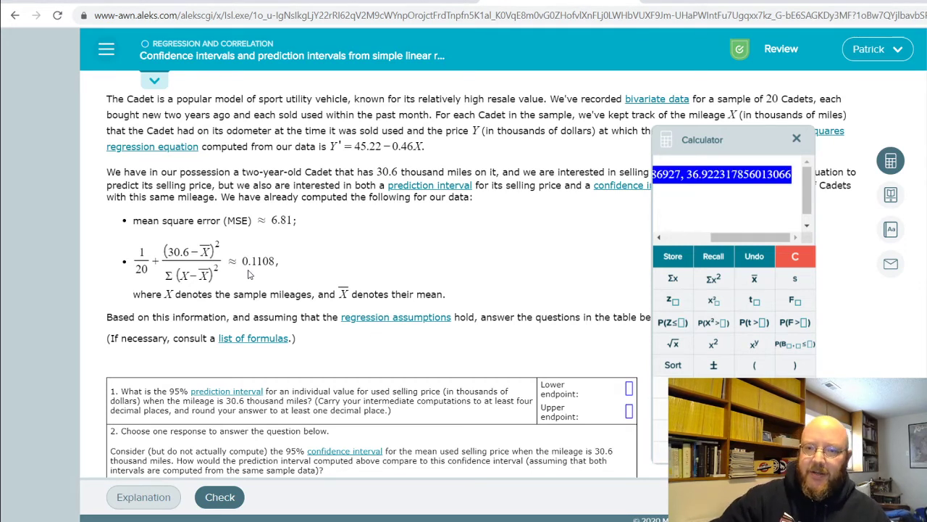
- Enter 25.4 as the lower and 36.9 as the upper endpoint of the prediction interval, and close the calculator
left_click_drag(747, 238, 700, 241)
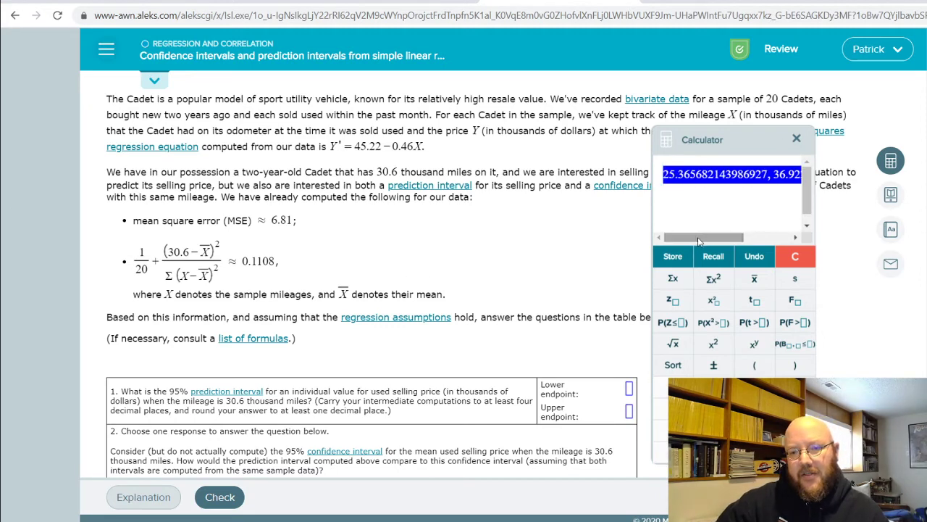
scroll(364, 356, "down", 2)
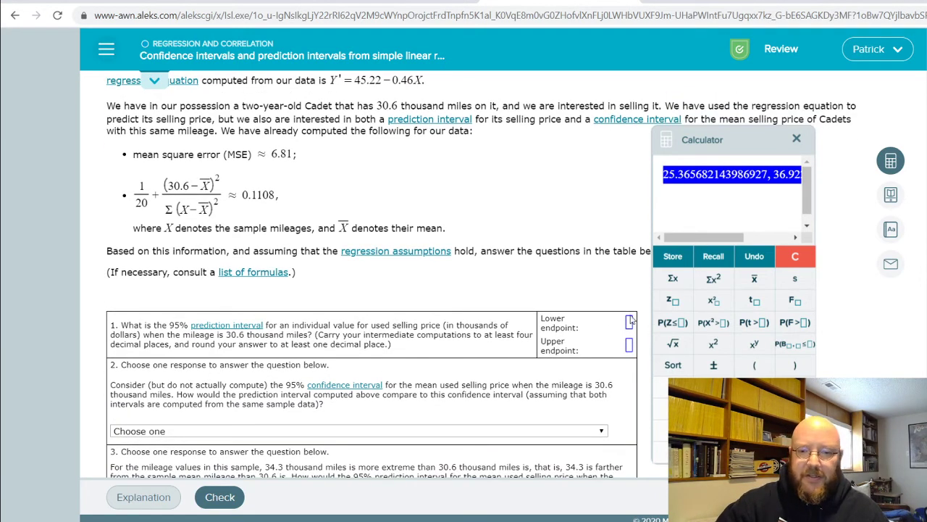
left_click(629, 322)
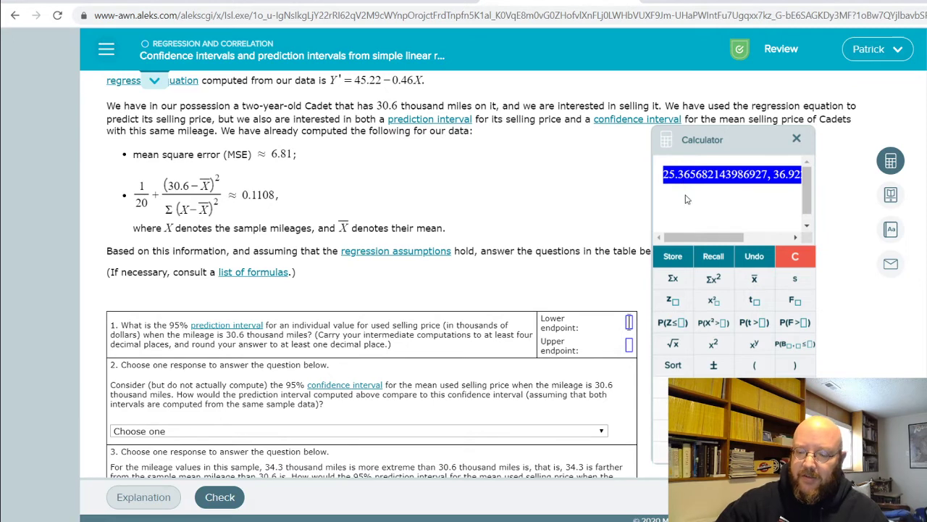
type("25.4")
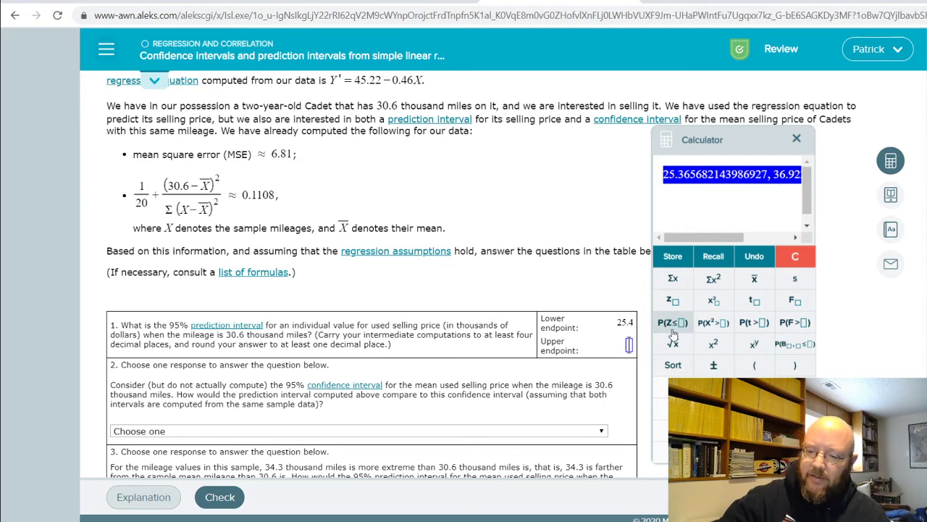
type("36.9")
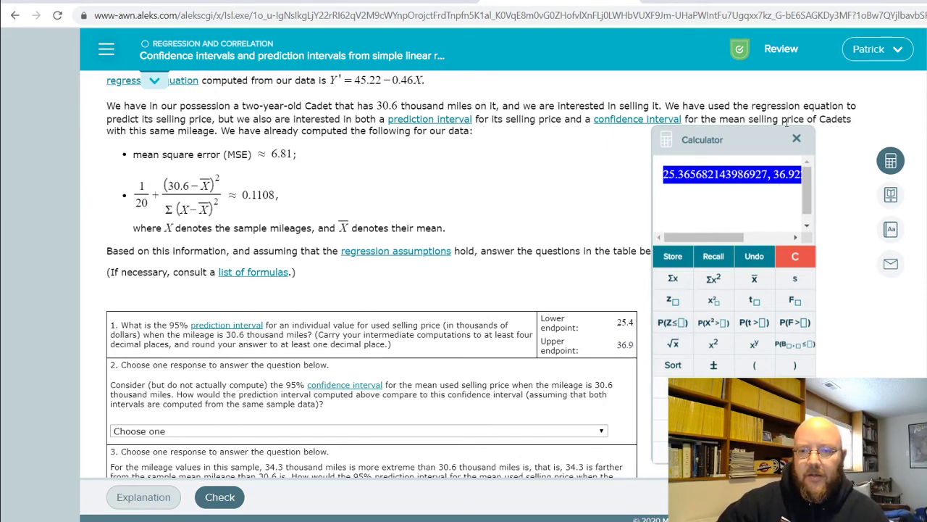
left_click(796, 138)
- Answer question 2 with same center but wider, question 3 with narrower and a different center for mileage 30.6, and check the answers
scroll(257, 262, "down", 3)
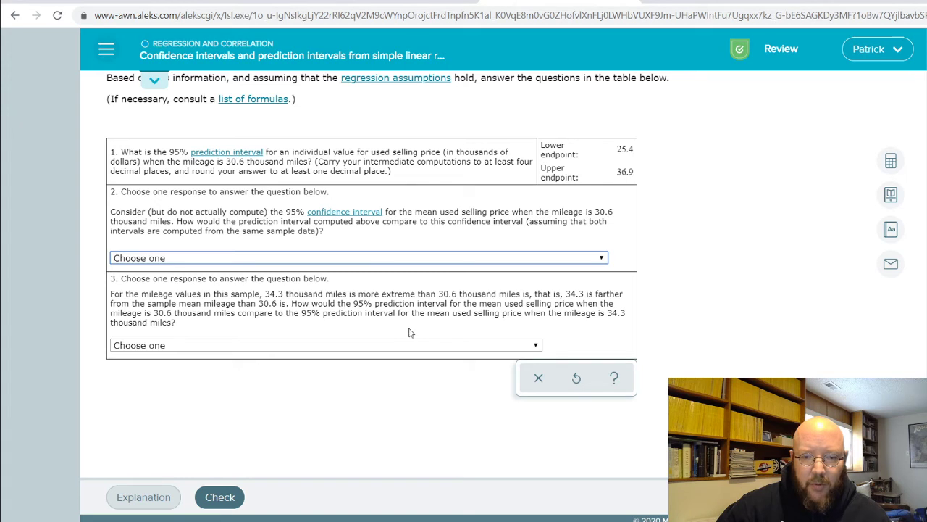
left_click(452, 332)
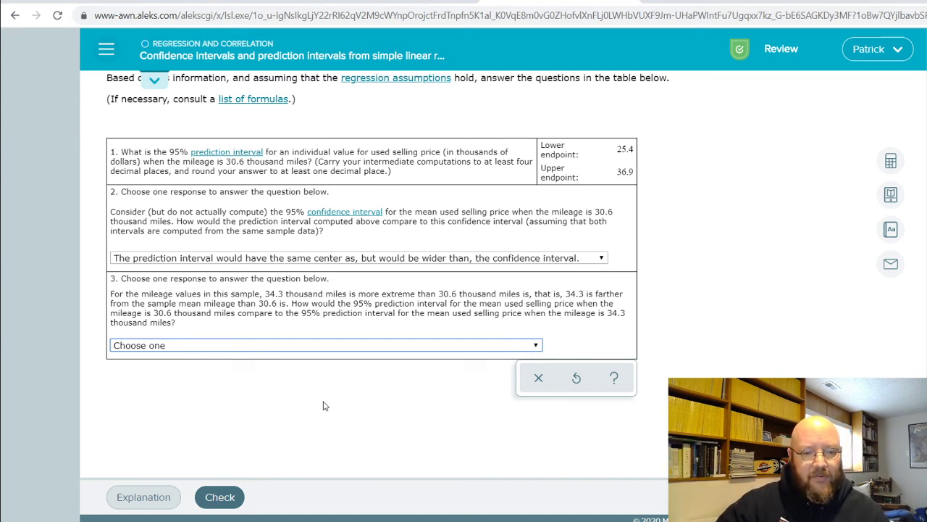
key("Down")
left_click(221, 500)
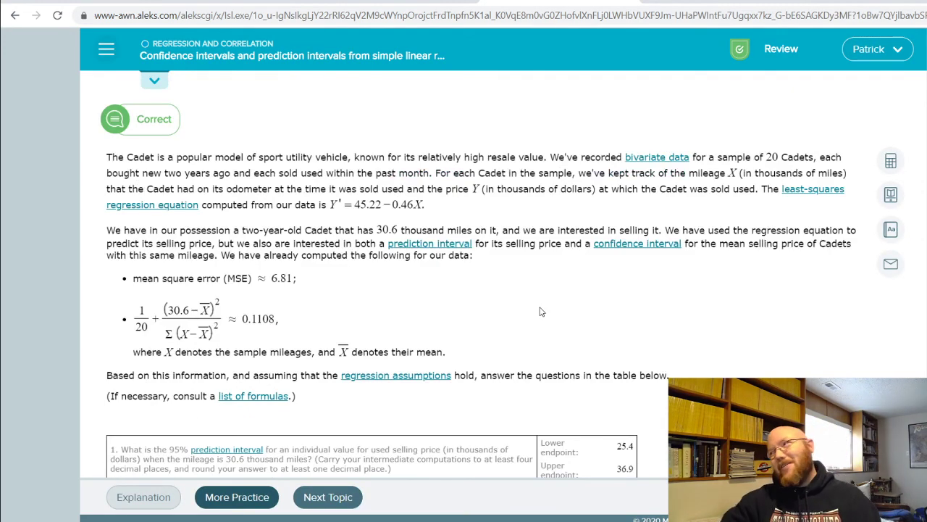
- Review the checked Cadet problem, comparing the given values with the submitted answers
scroll(539, 311, "down", 4)
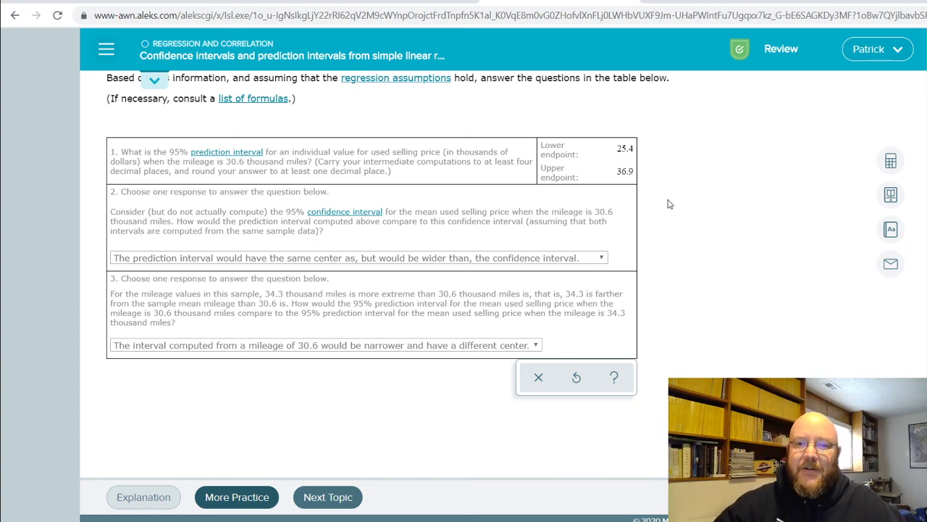
scroll(666, 202, "up", 4)
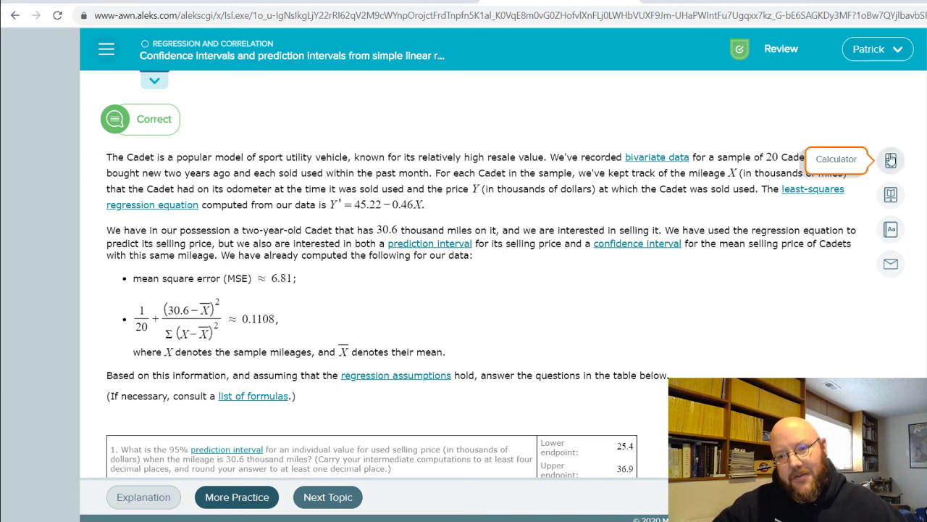
scroll(737, 319, "down", 4)
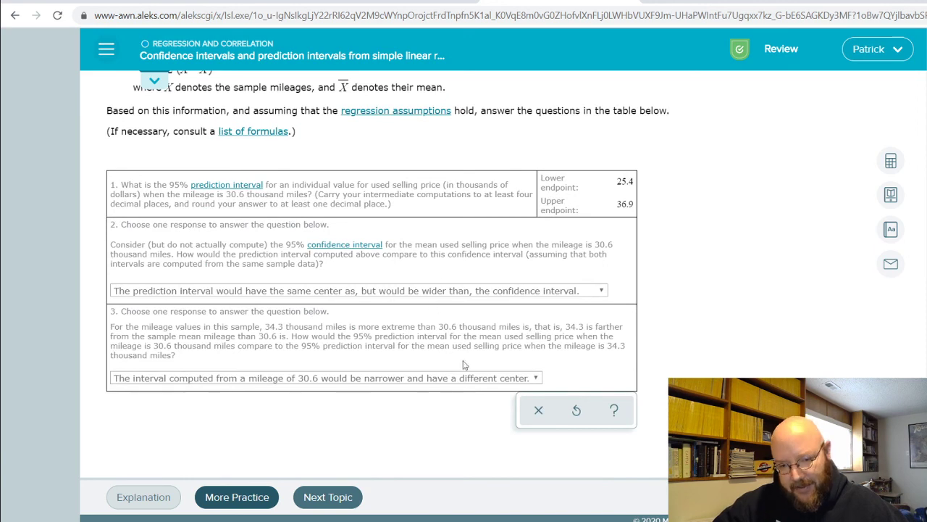
scroll(814, 271, "up", 4)
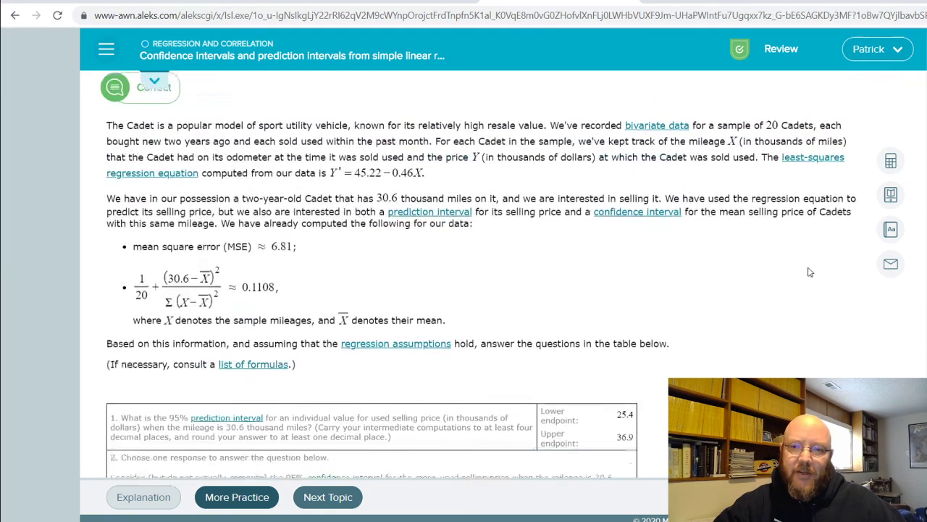